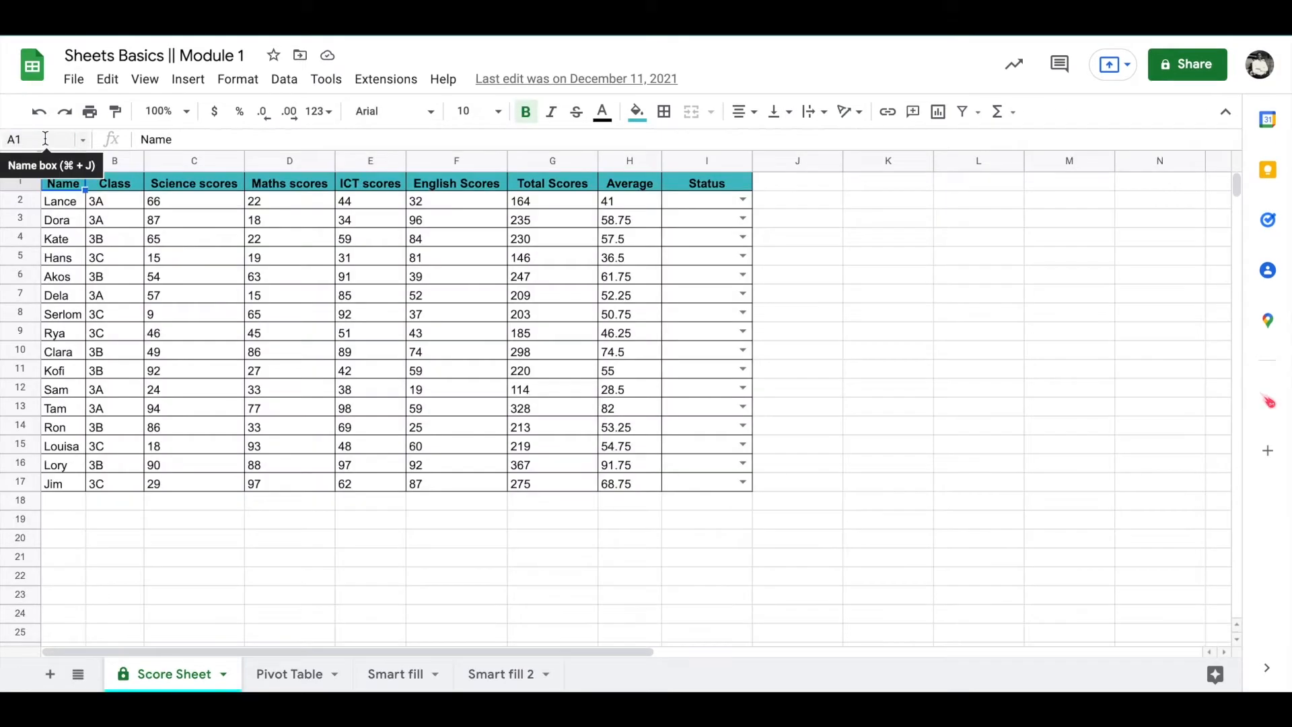
Jump to cell C4 by entering its cell reference.
click(27, 139)
text(c)
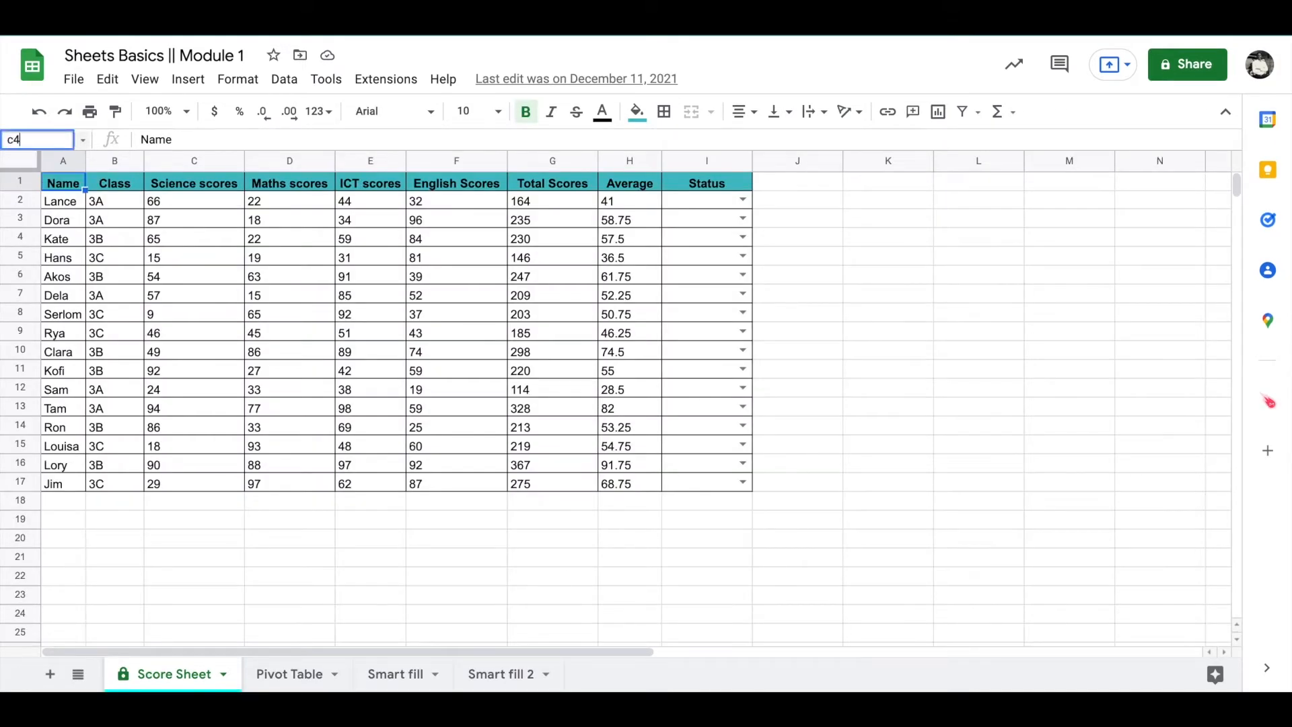
text(4)
key(Return)
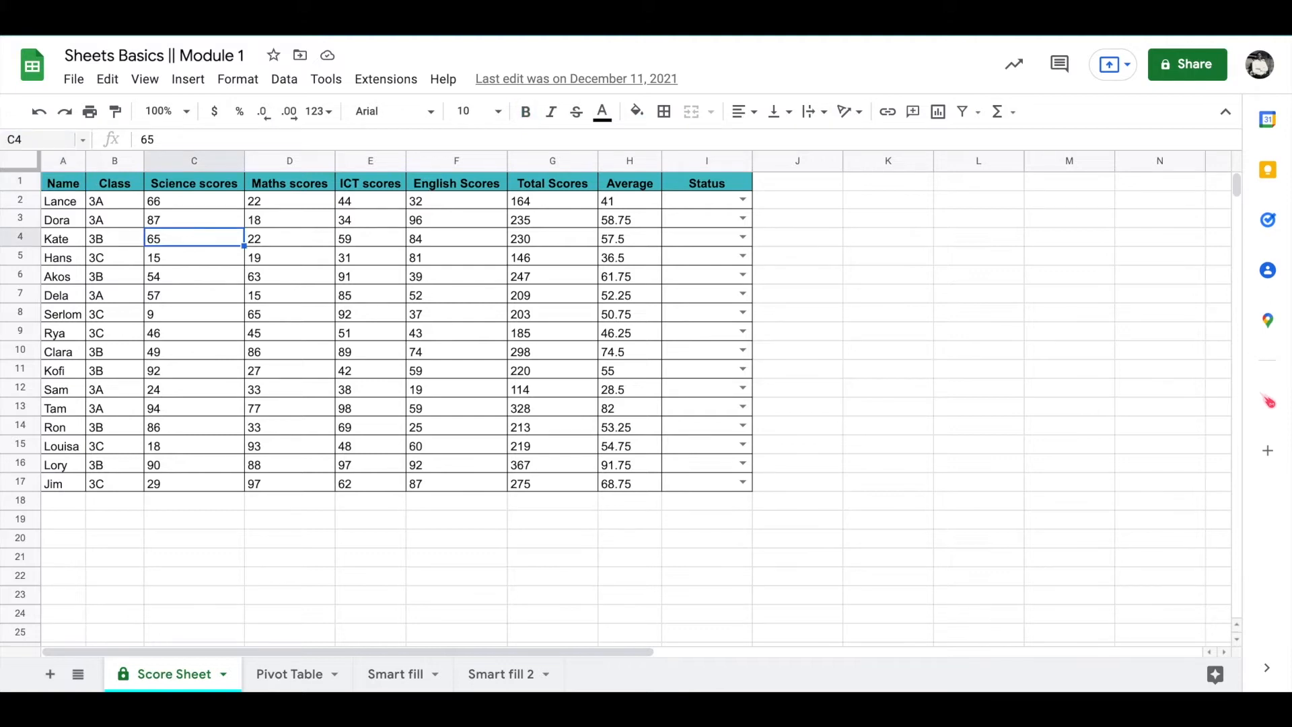
Select the range C2:F15 by entering its reference.
click(45, 138)
text(c2)
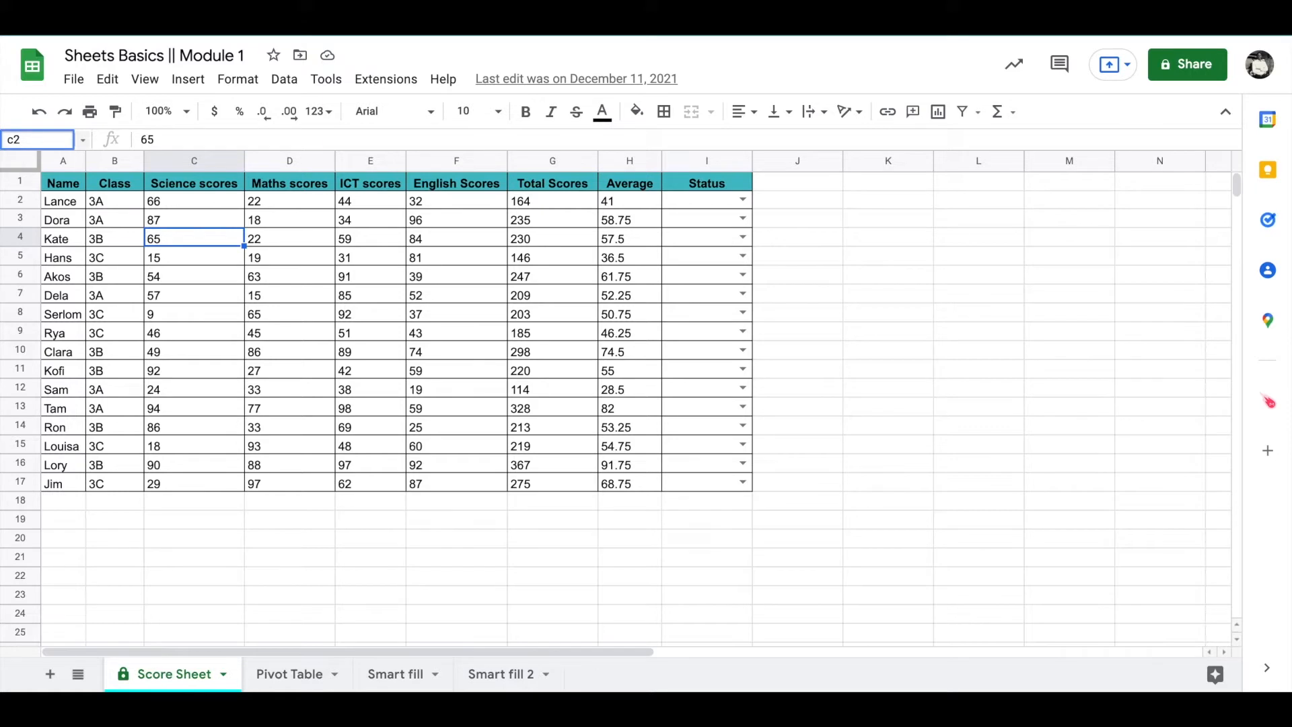
text(:f15)
key(Return)
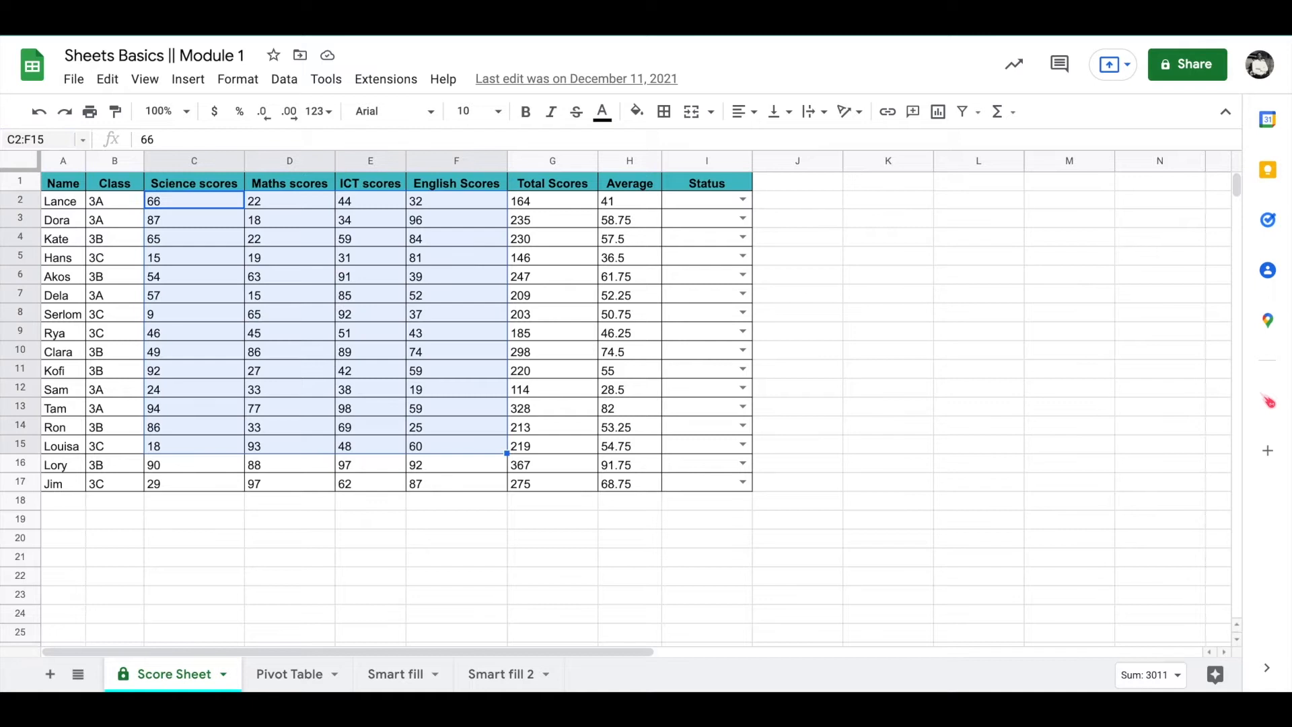
Search the score sheet for the name of the student in row 6.
click(58, 204)
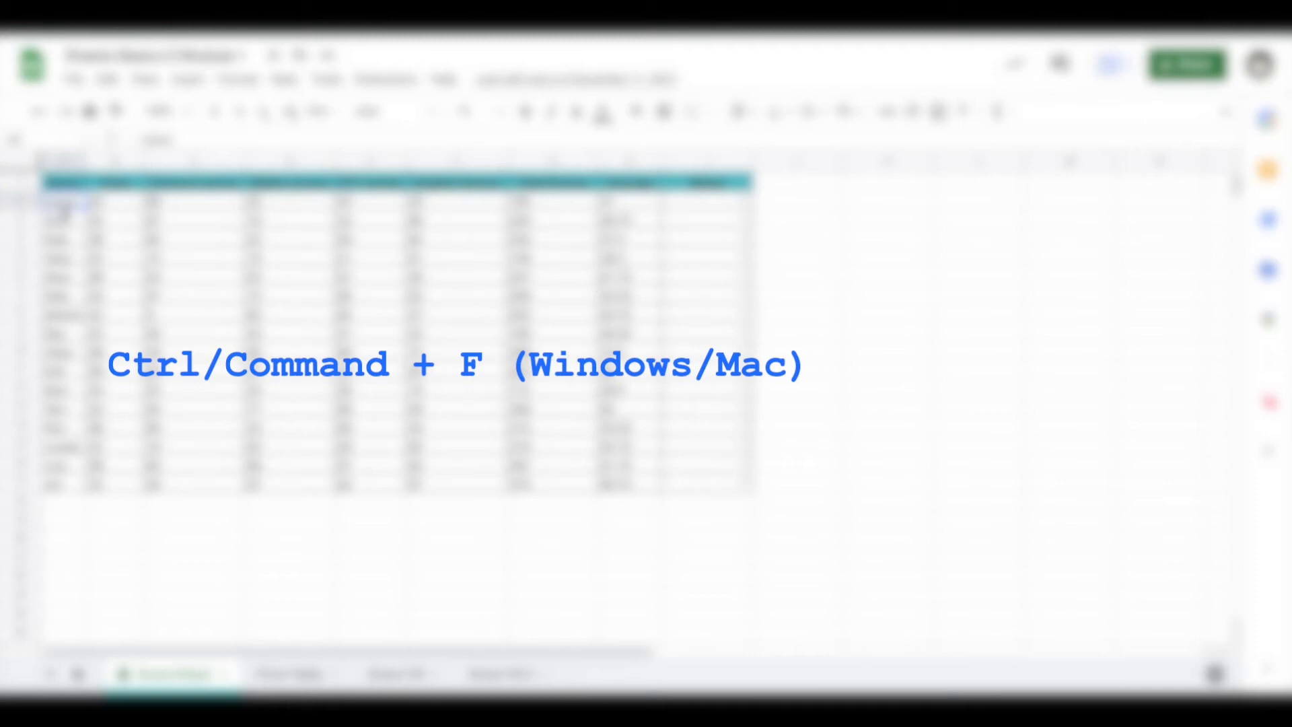
key(ctrl+f)
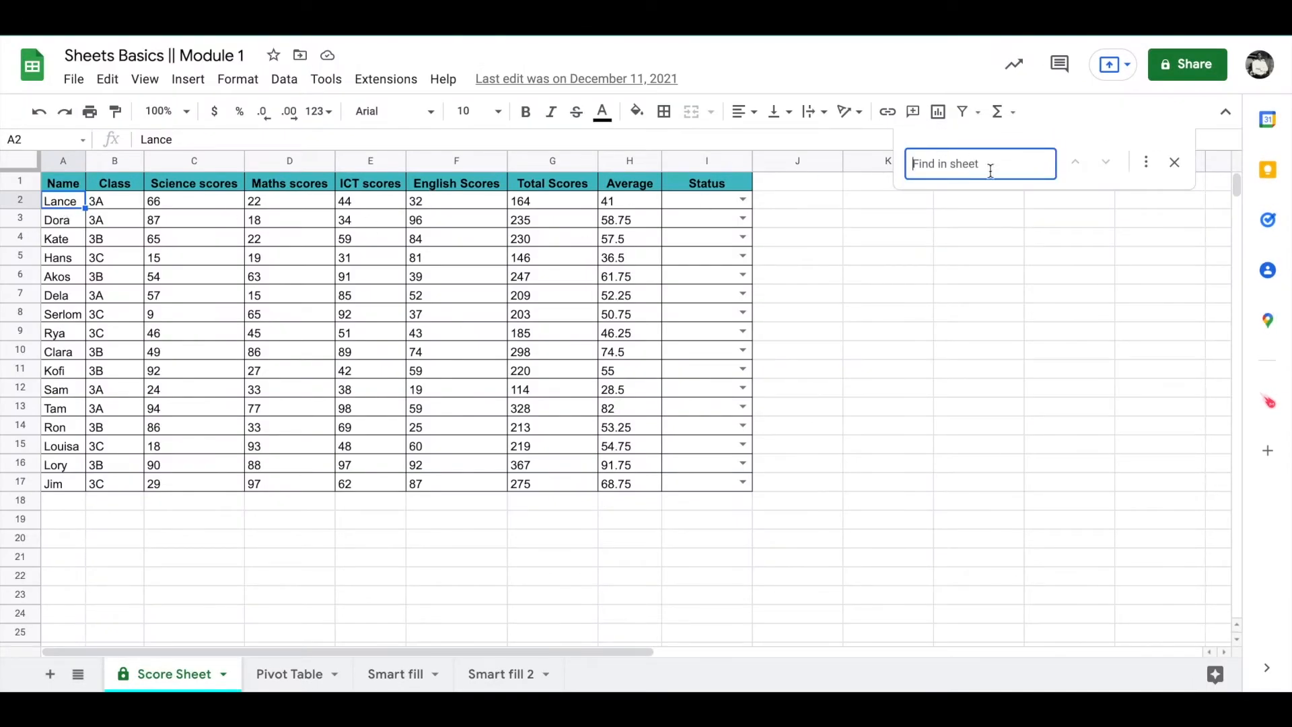
text(Ak)
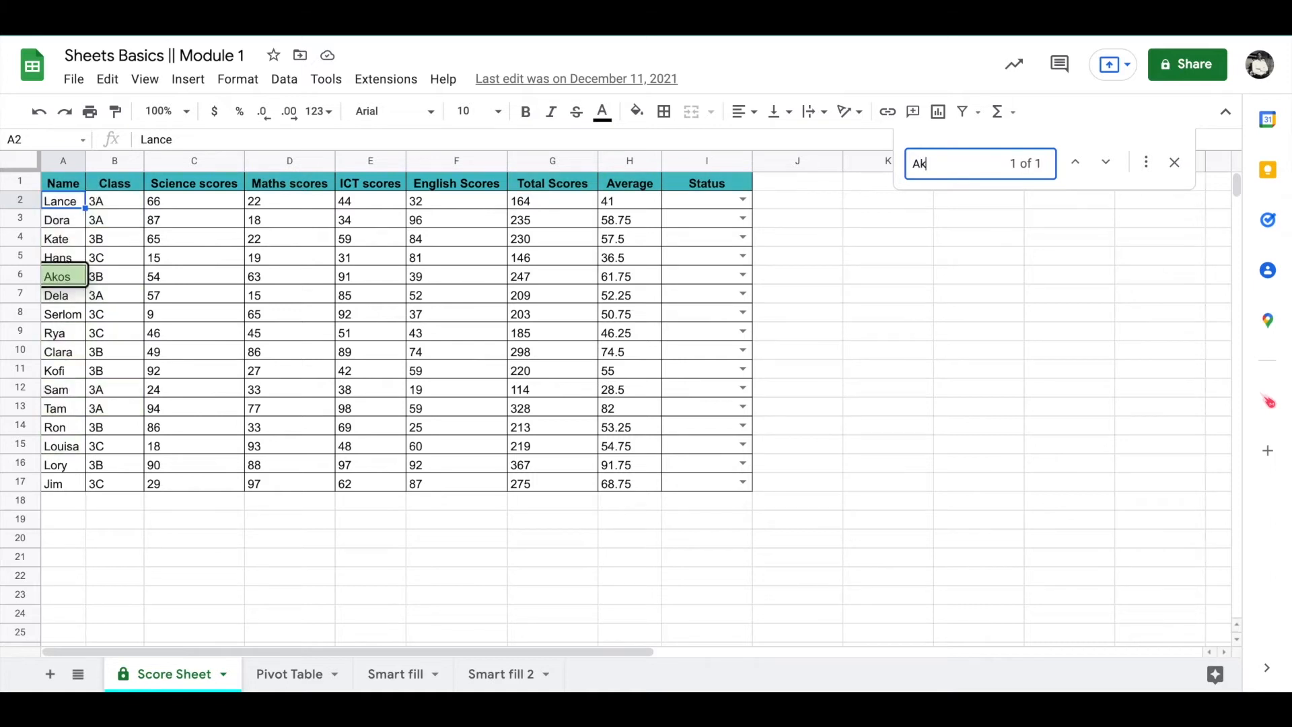
text(os)
Change the search text to "l" and go forward through the matches to the last one.
key(BackSpace)
key(BackSpace)
key(BackSpace)
text(l)
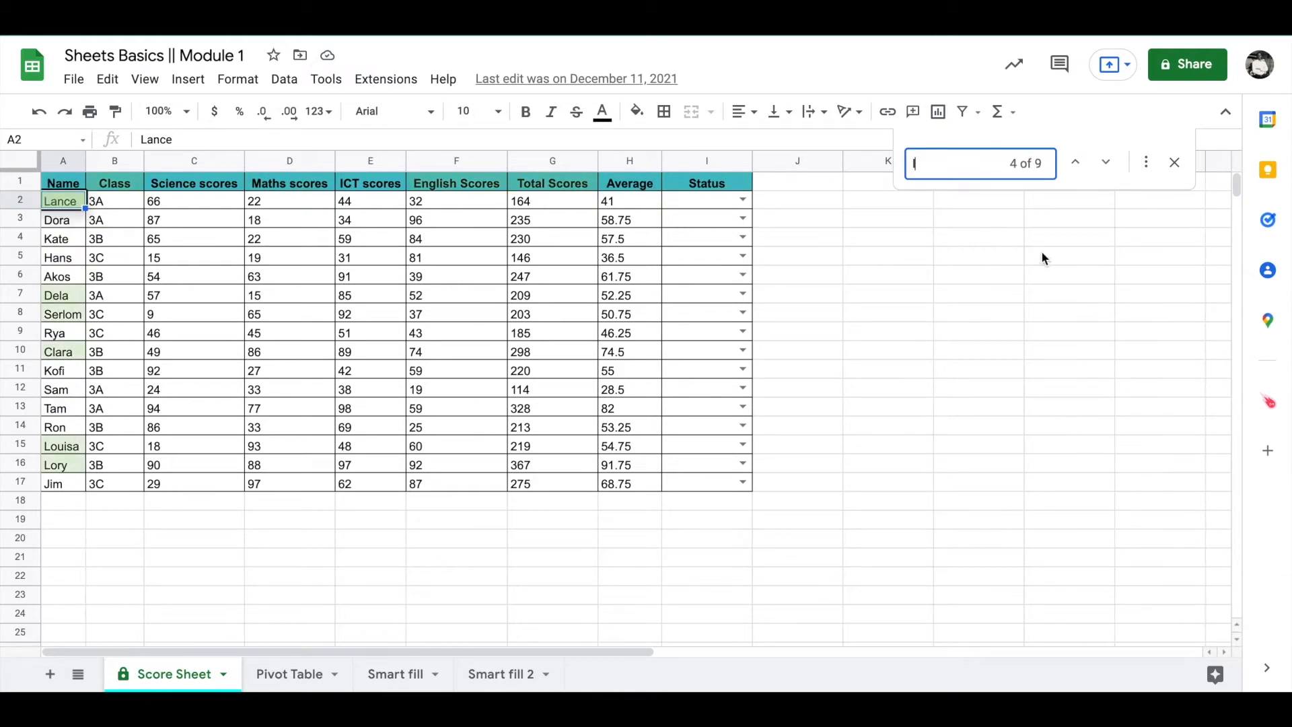
click(1104, 163)
click(1104, 163)
click(1104, 163)
click(1103, 163)
click(1101, 167)
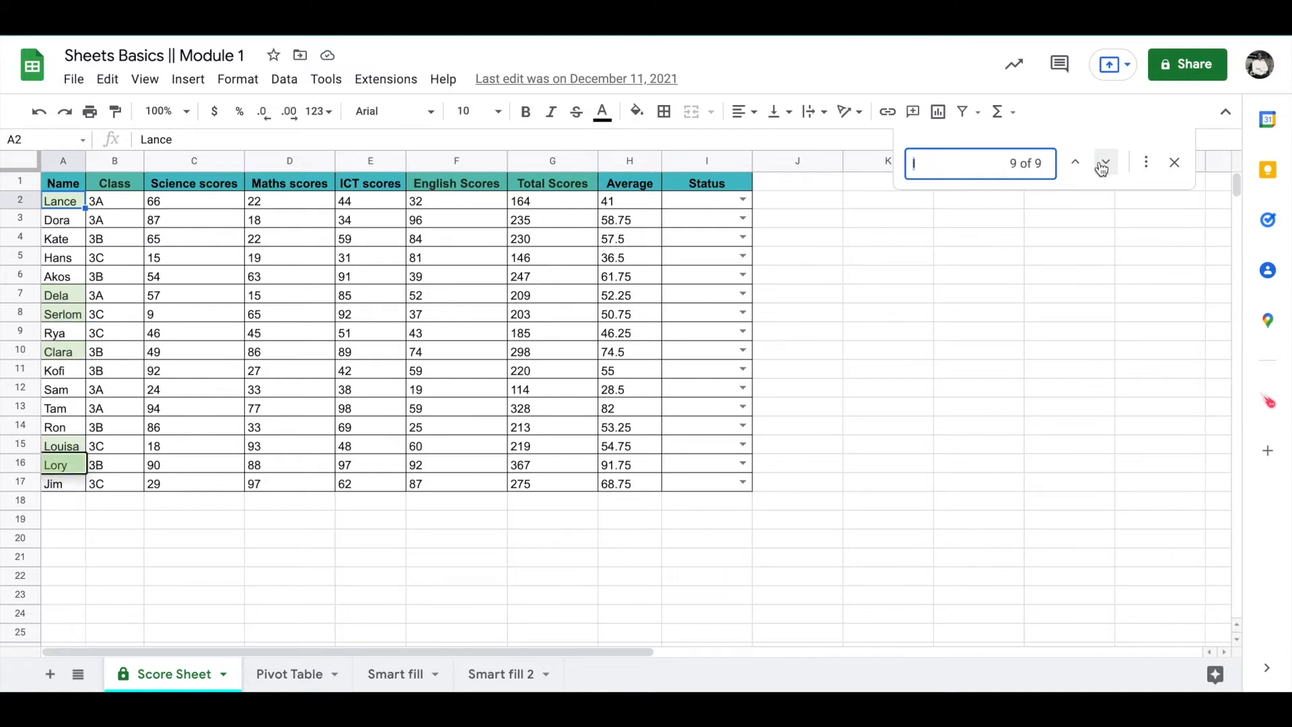
Go back through the previous matches for "l".
click(1078, 167)
click(1079, 166)
click(1079, 167)
click(1079, 167)
click(1078, 167)
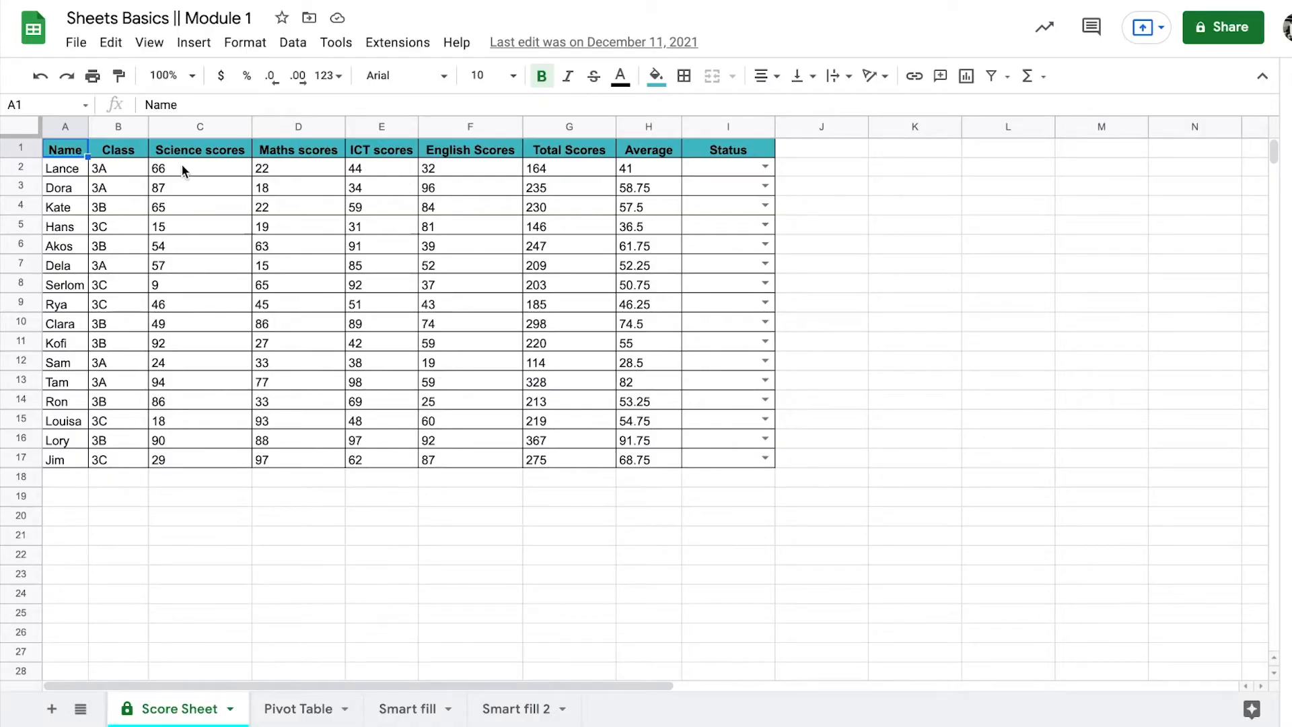
Add the comment "show as percents" to cell C2 in the Science scores column.
click(183, 167)
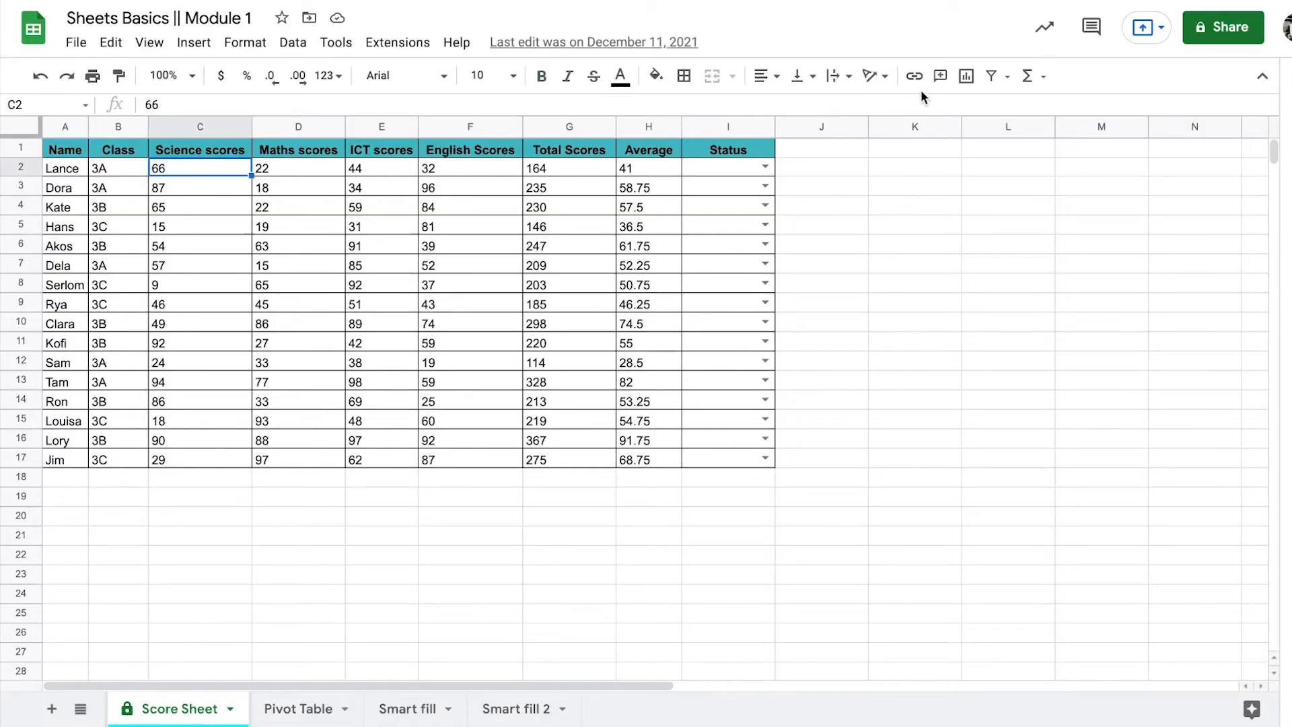
click(939, 76)
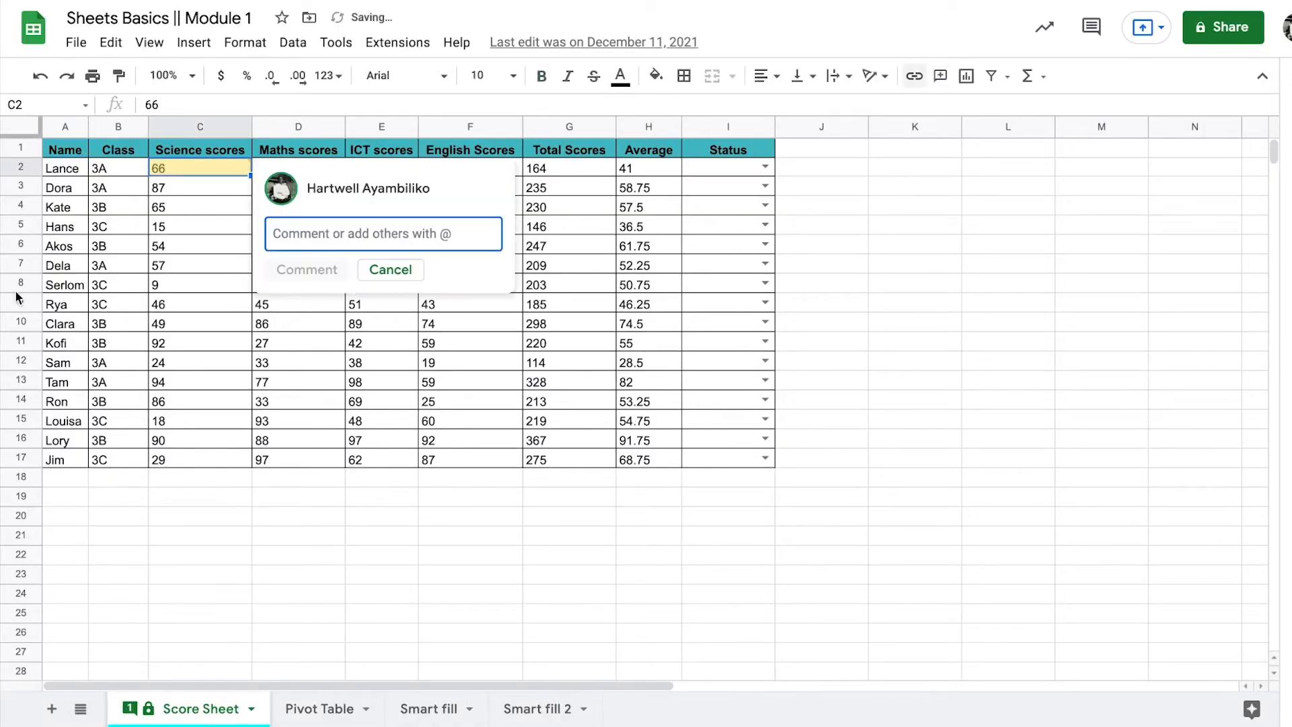
text(show)
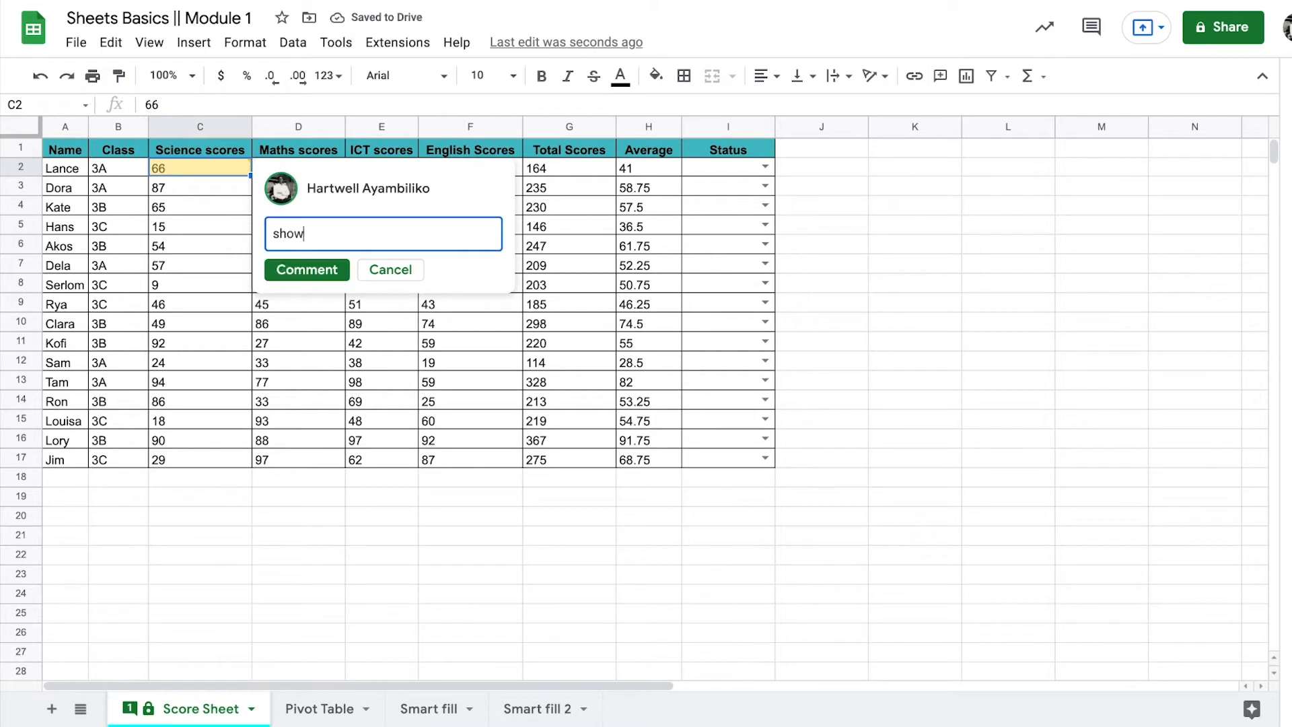
text( as percents)
click(306, 271)
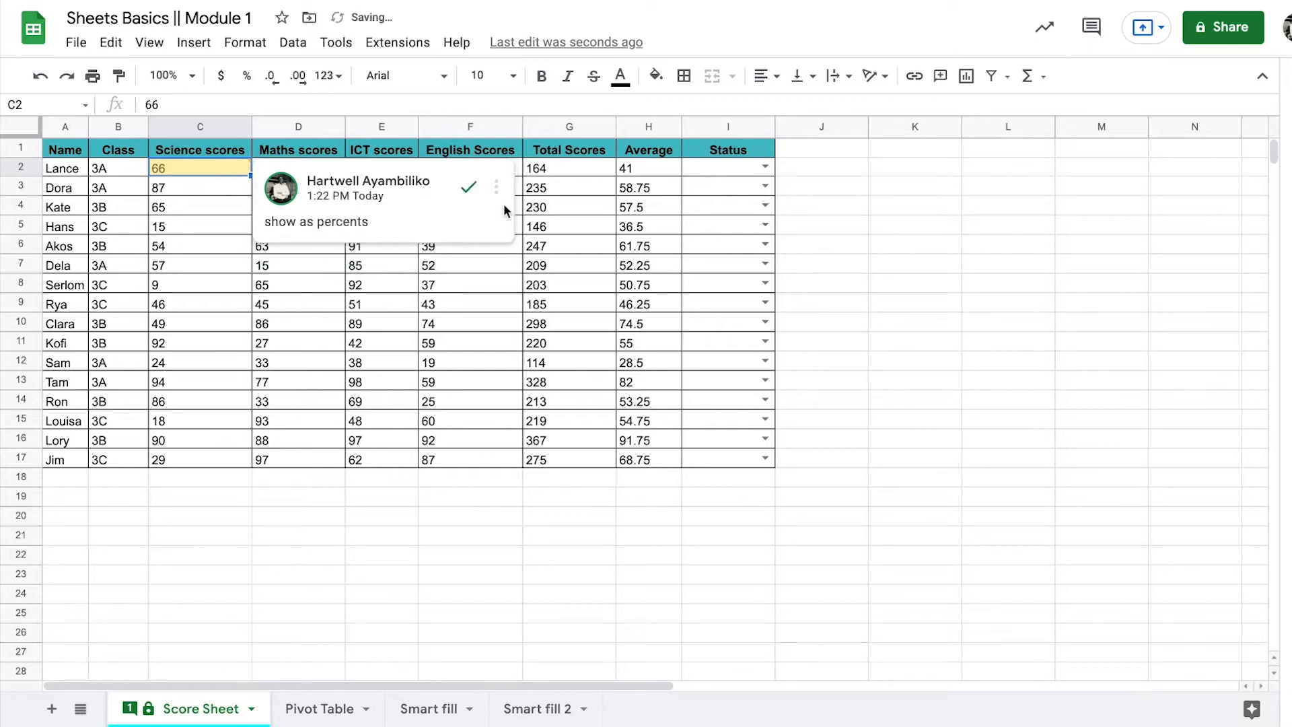
click(542, 168)
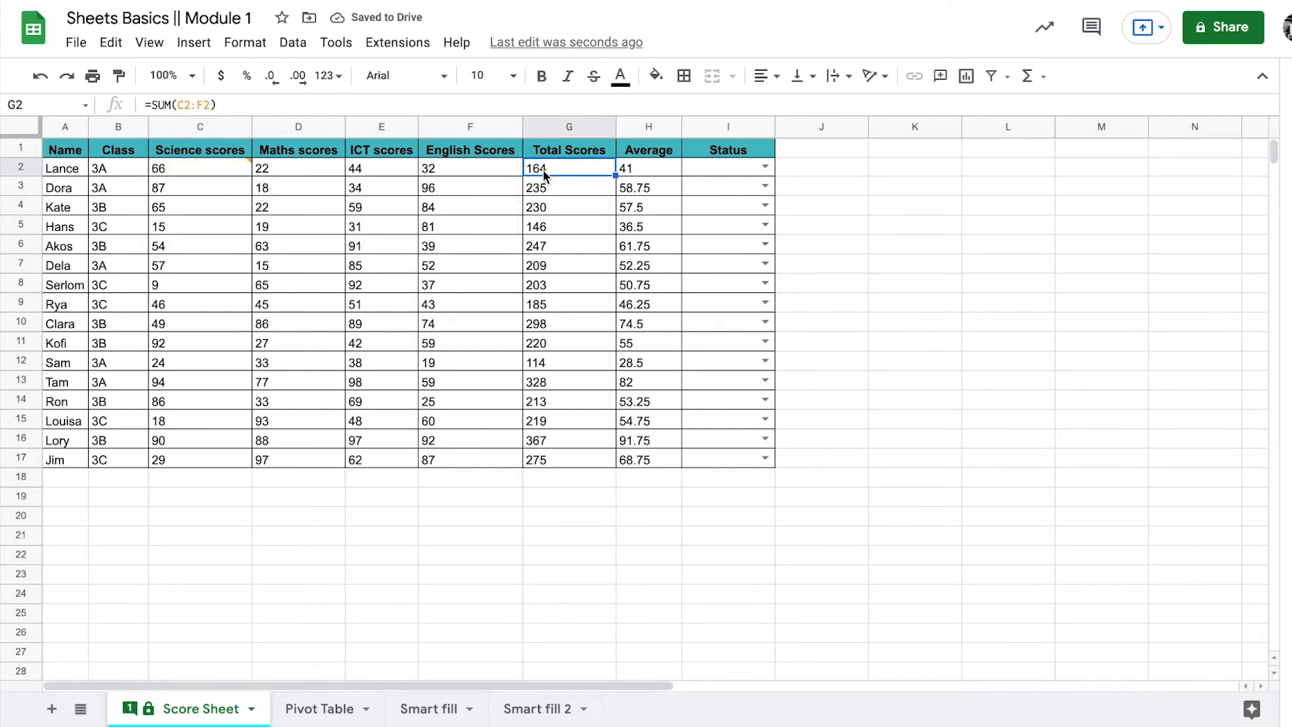
click(317, 171)
right_click(317, 171)
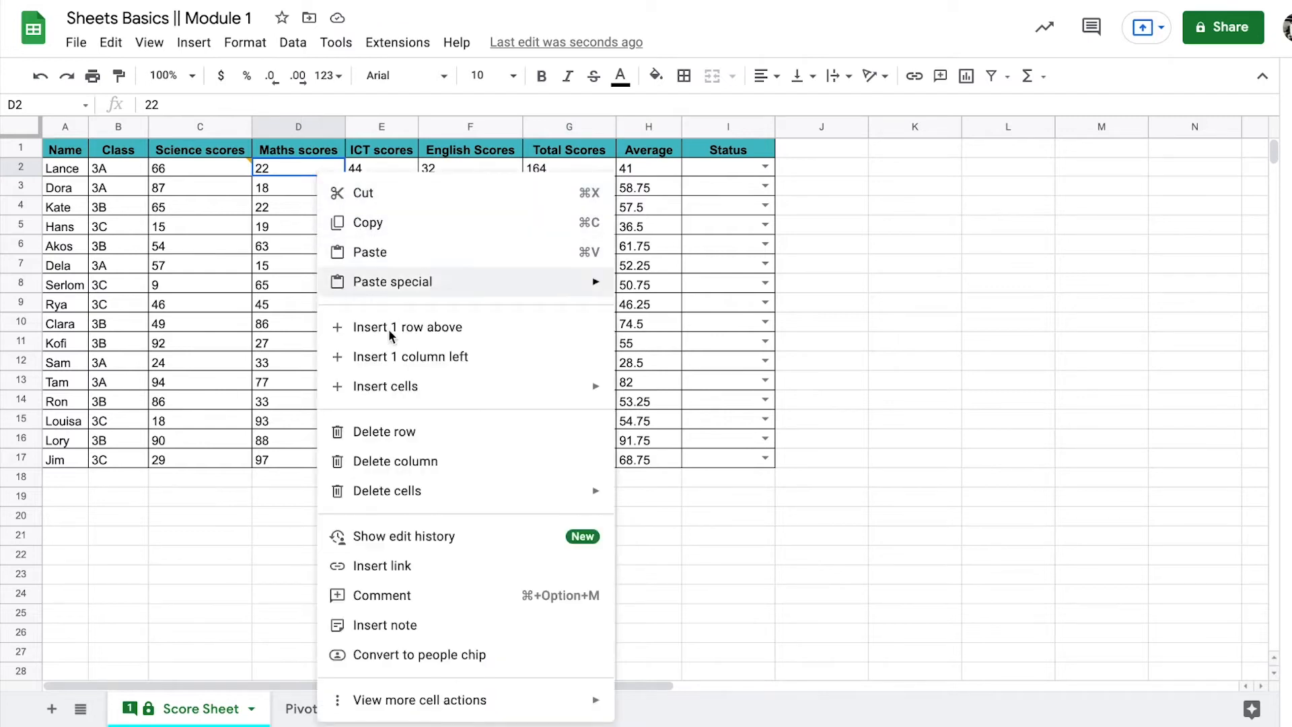
click(417, 605)
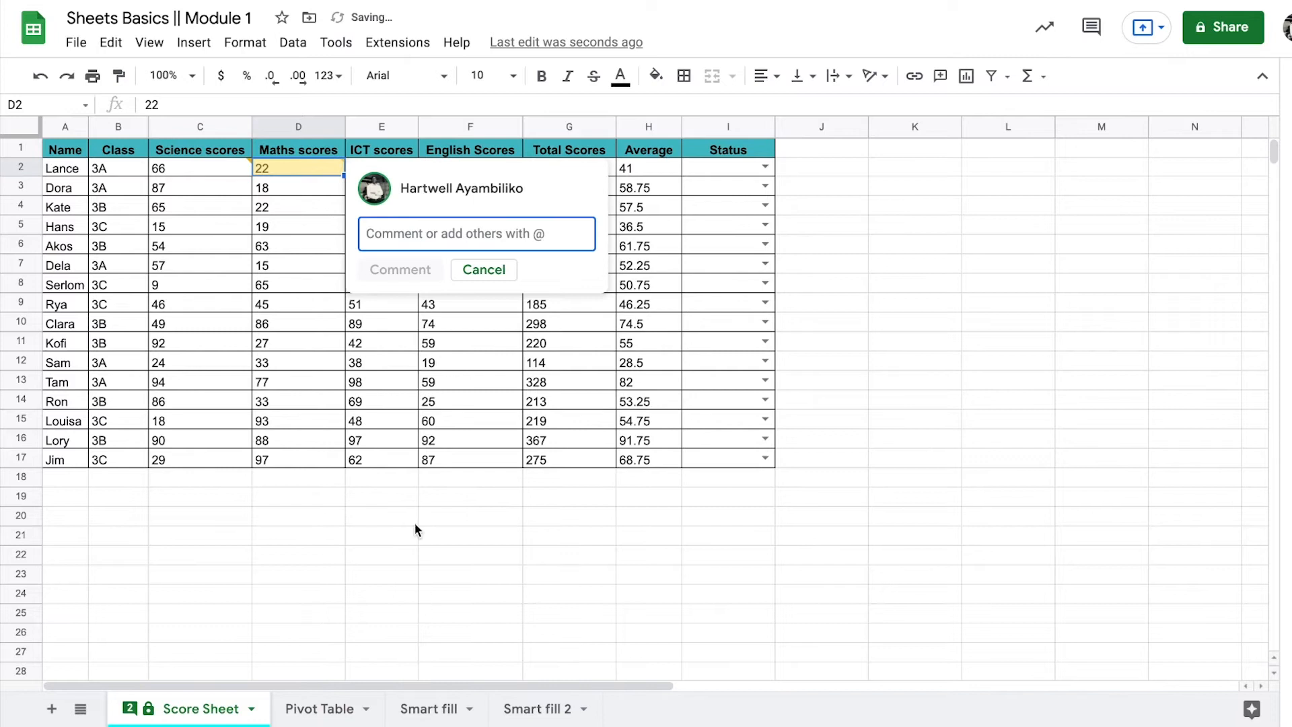
click(471, 270)
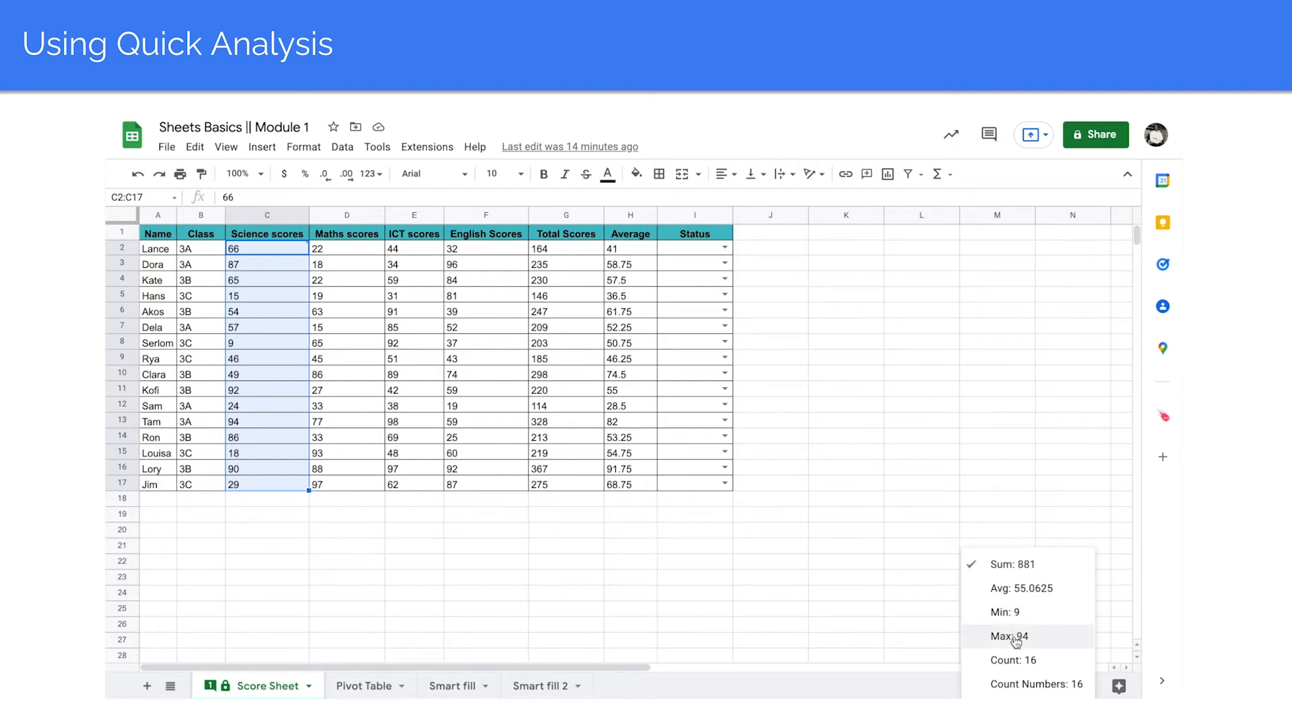
Select the Maths scores in D2:D17 and view their summary statistics.
click(926, 695)
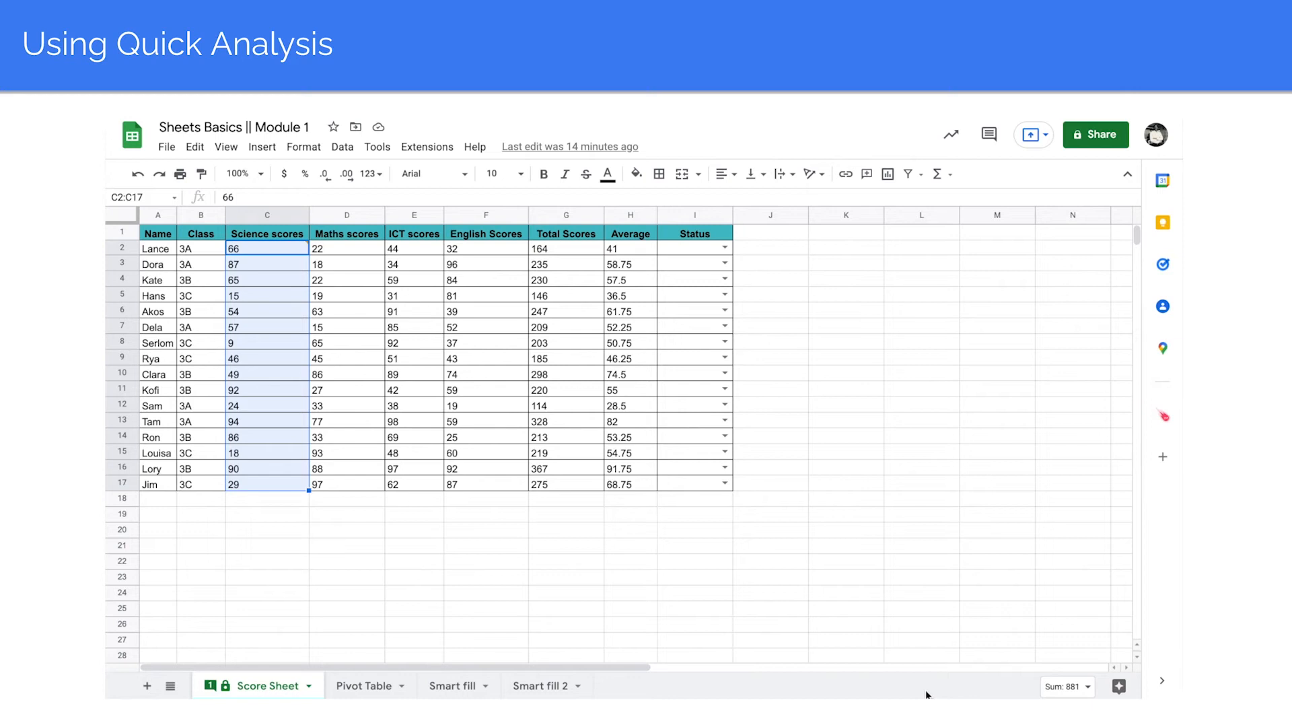
click(338, 249)
drag(337, 347, 352, 489)
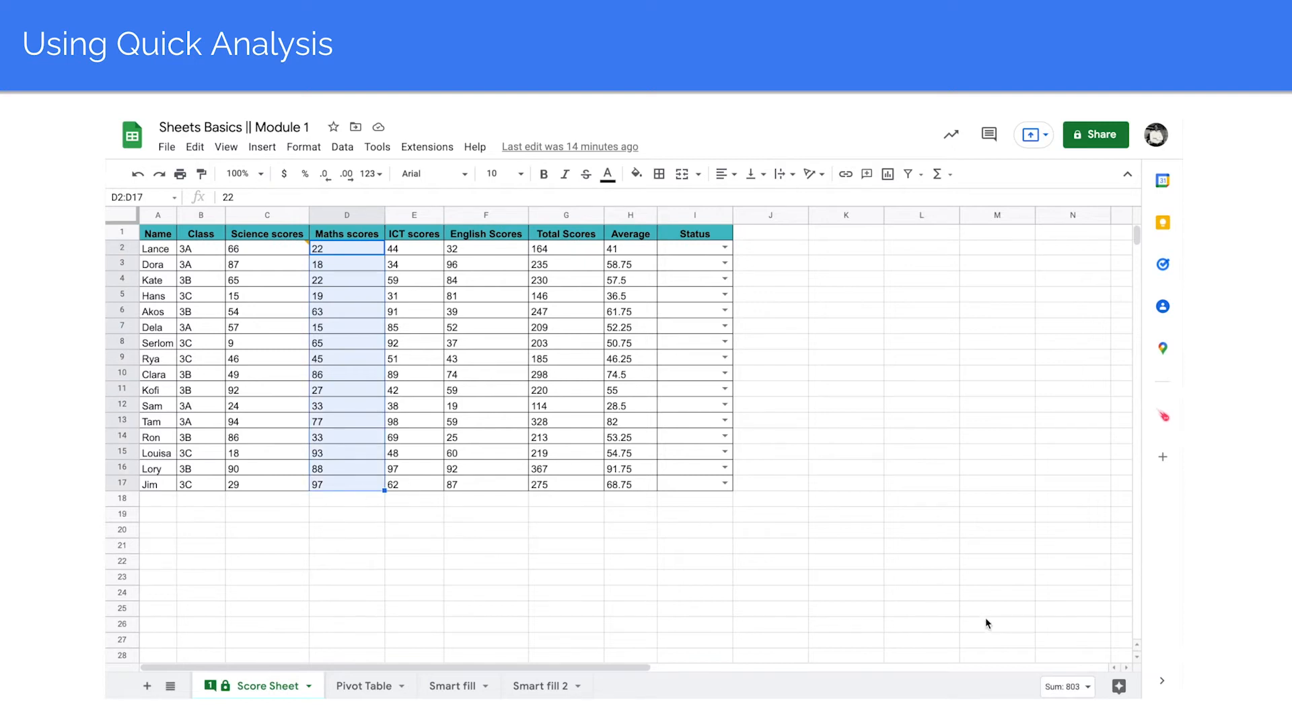
click(1070, 686)
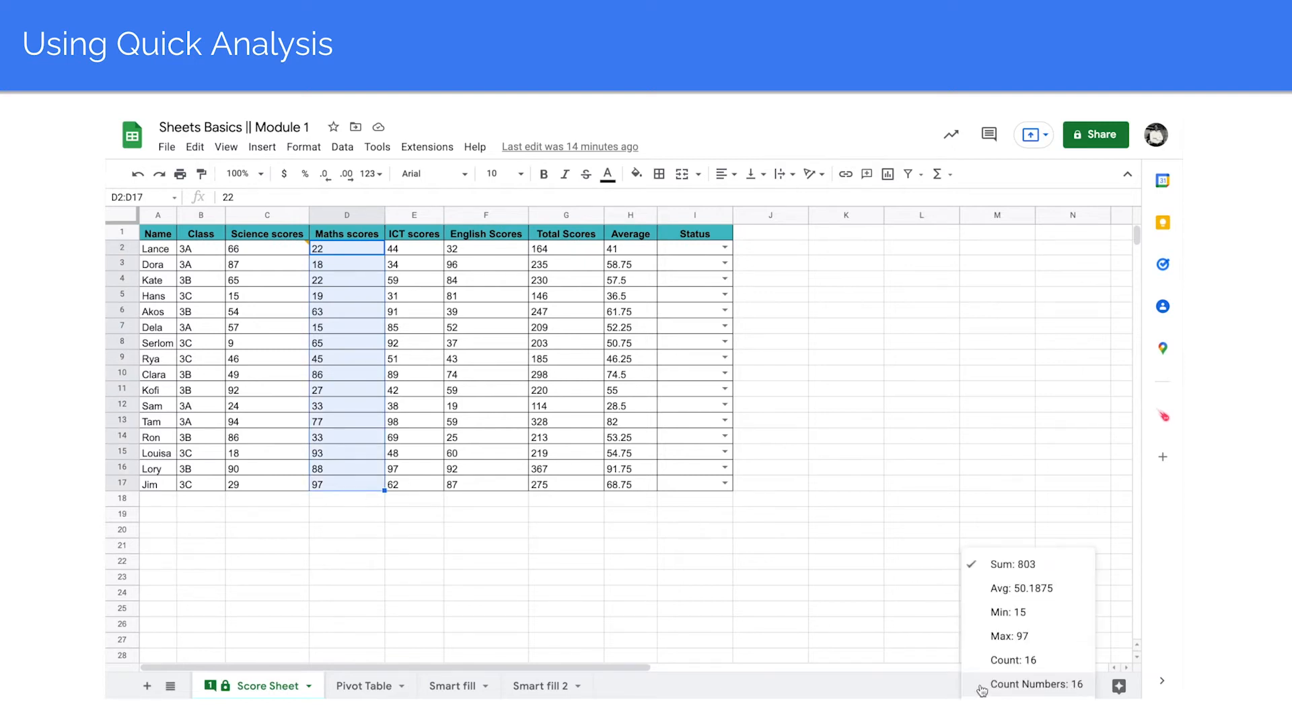
click(932, 687)
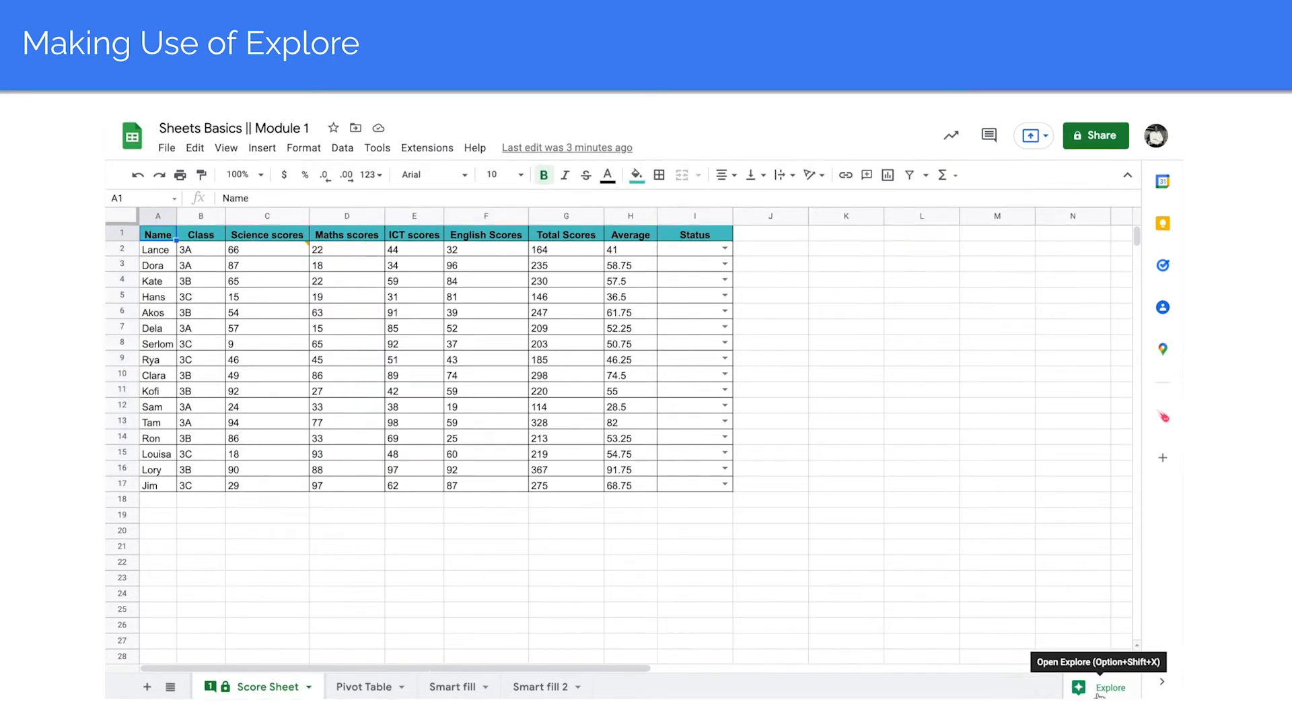
Open Explore for the score table and review its suggested answers, formatting, pivot table and analysis.
click(1113, 688)
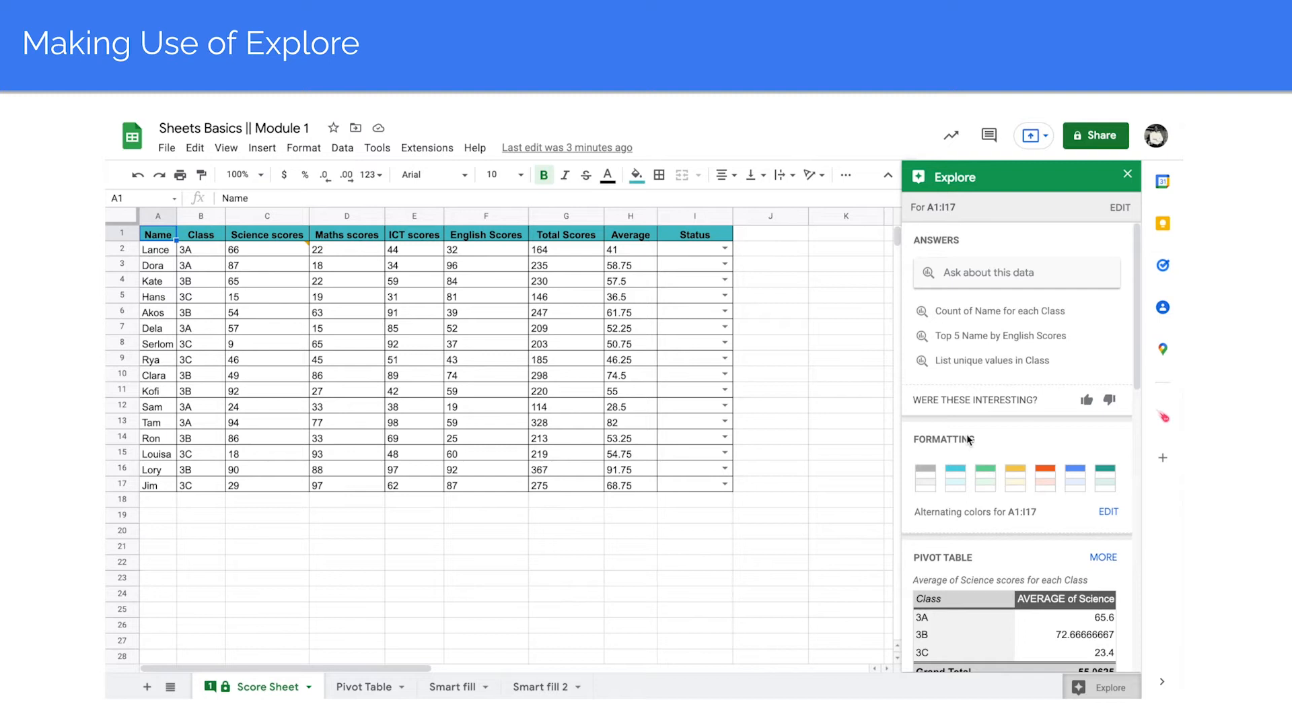
scroll(967, 437, down, 3)
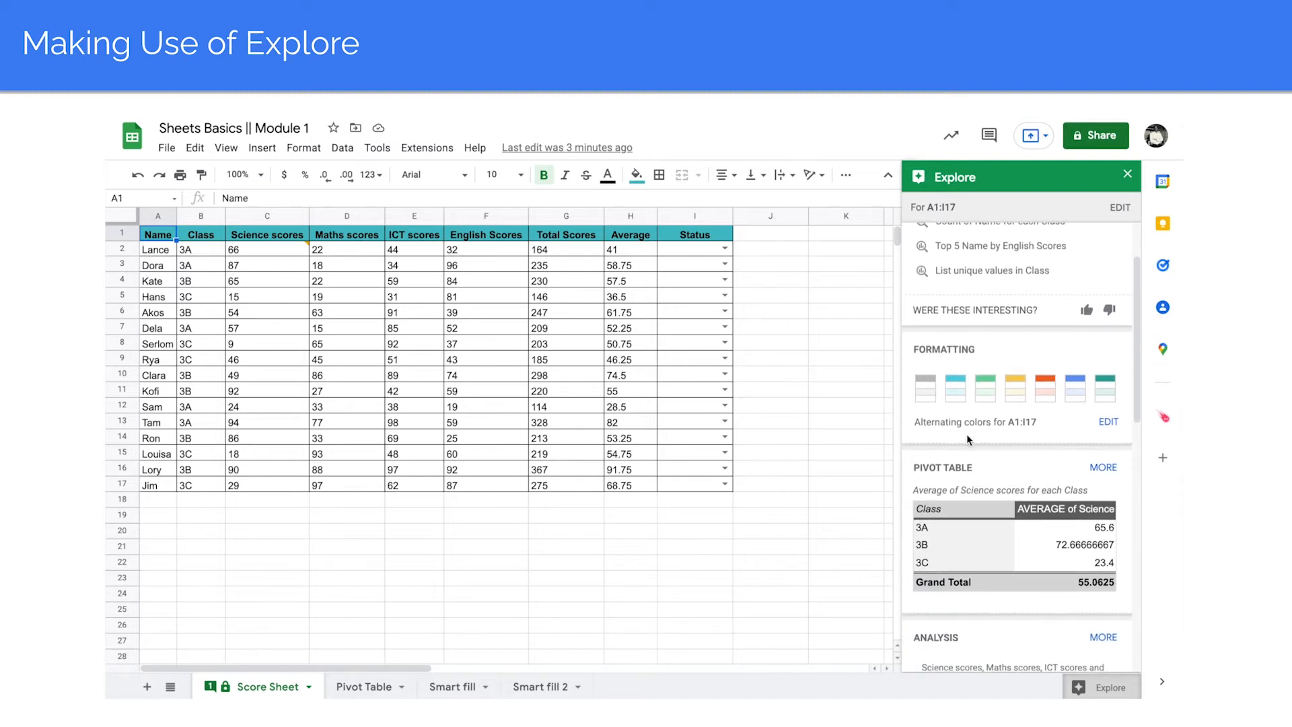
scroll(966, 434, down, 1)
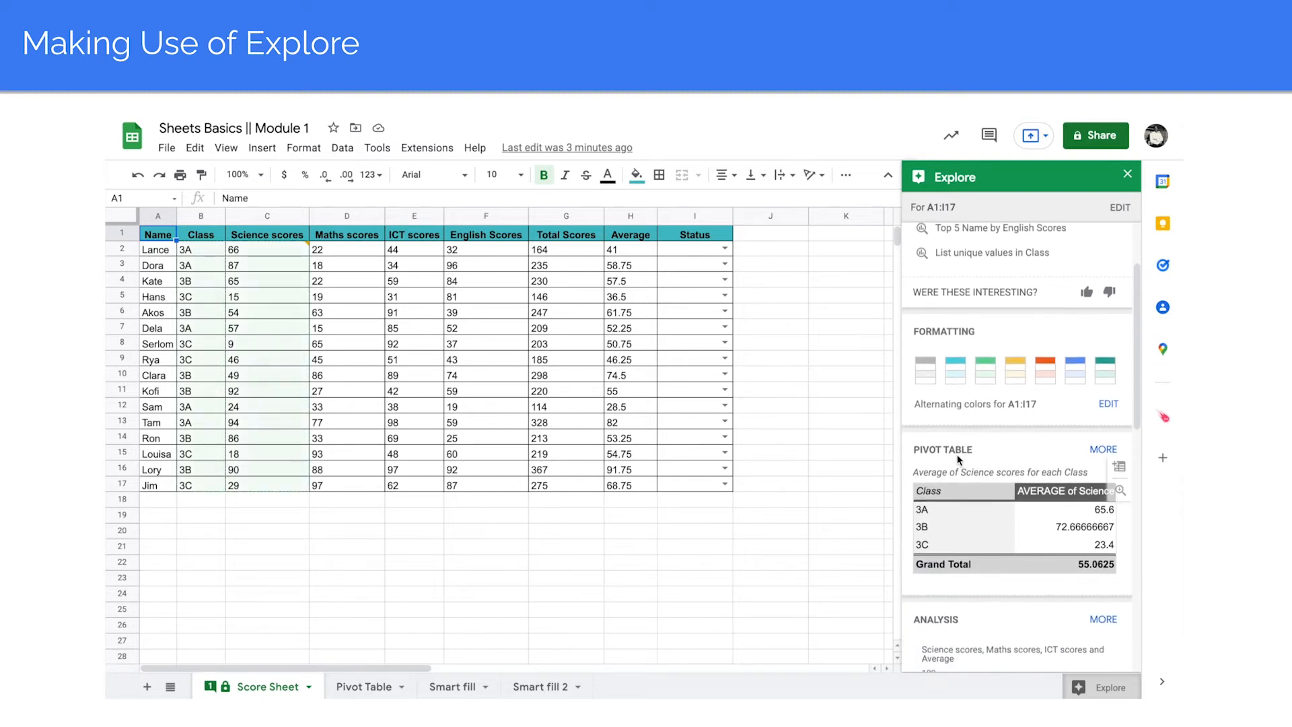
scroll(958, 457, down, 1)
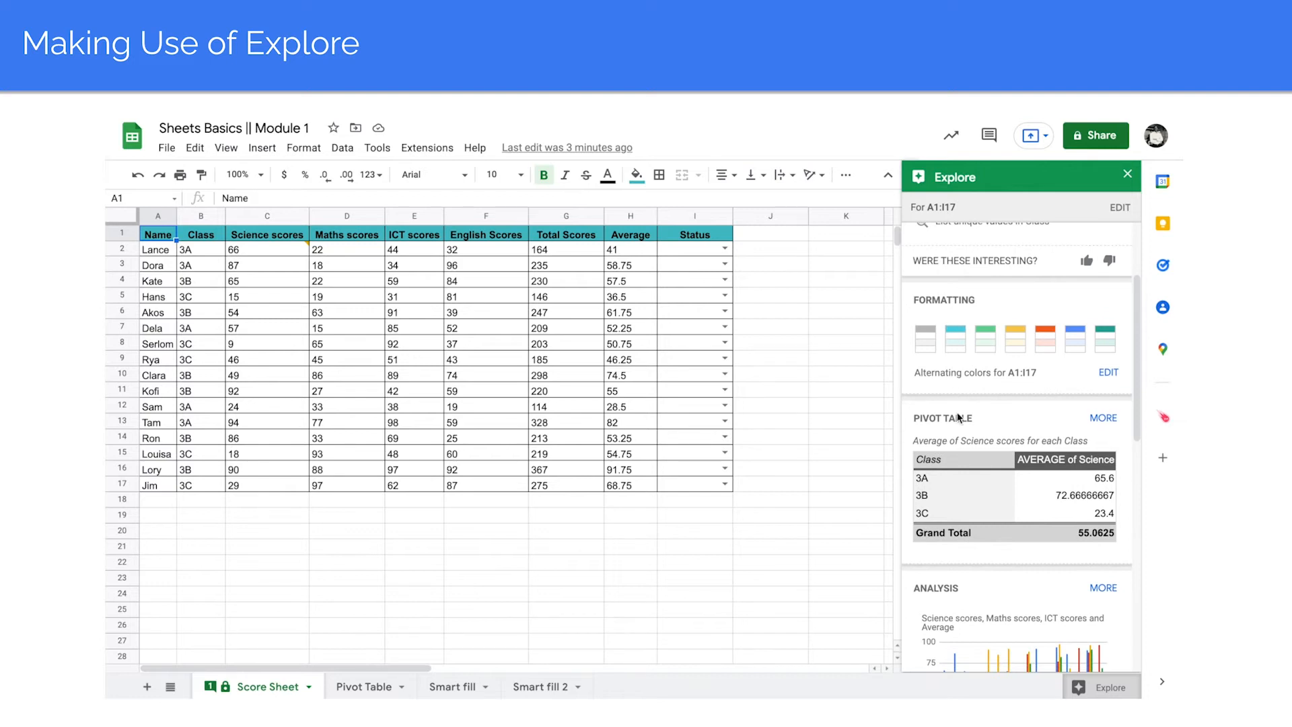
scroll(958, 421, down, 5)
scroll(960, 428, up, 8)
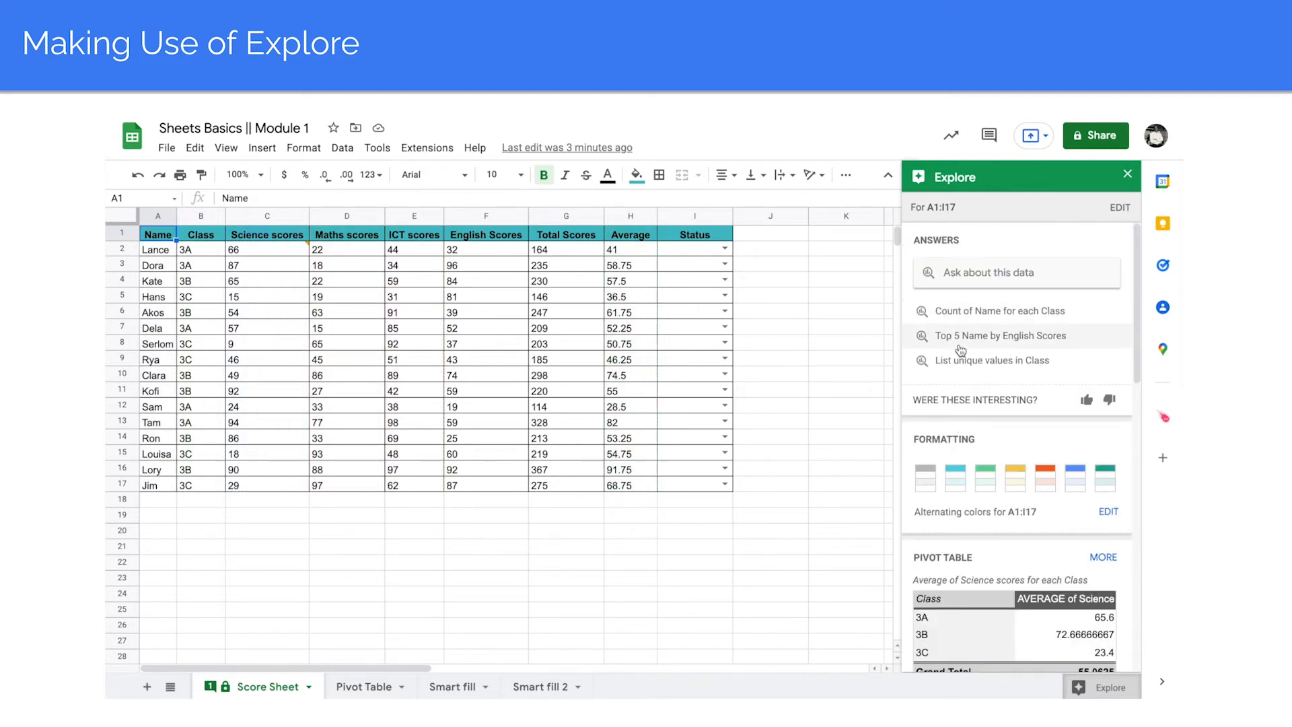
scroll(960, 369, down, 5)
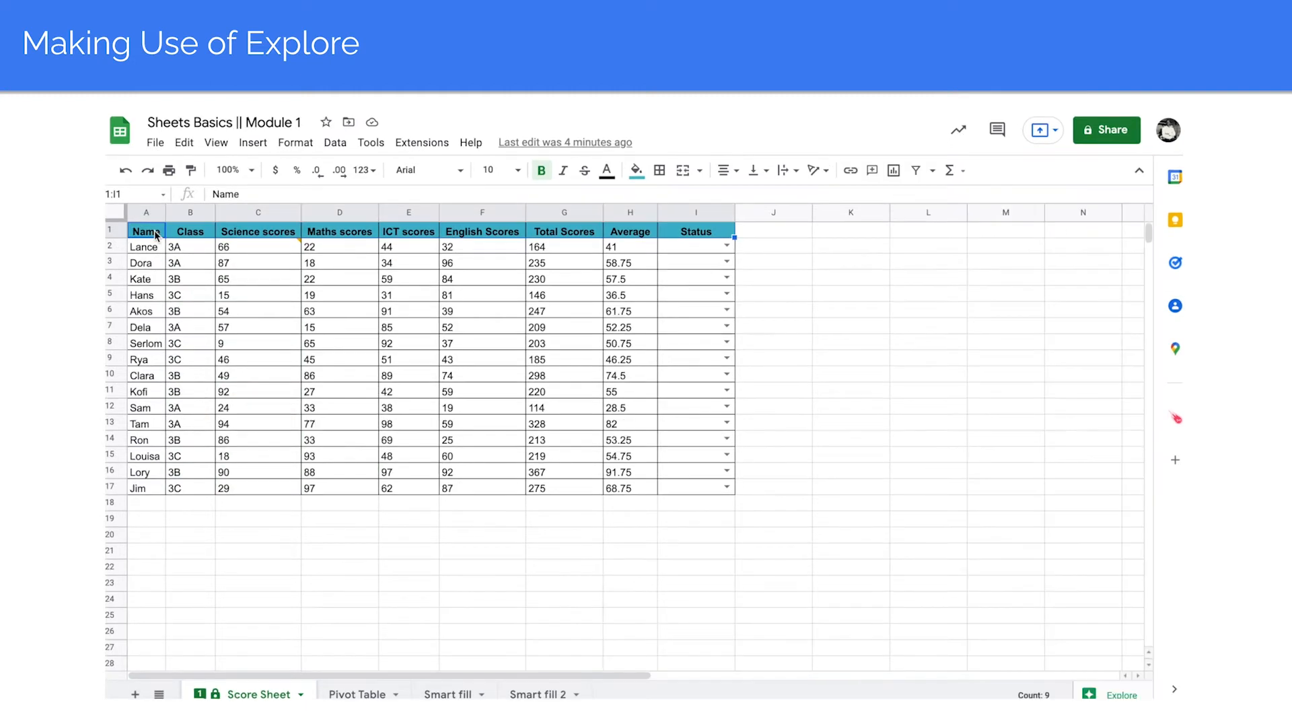
click(1092, 693)
scroll(1074, 459, down, 5)
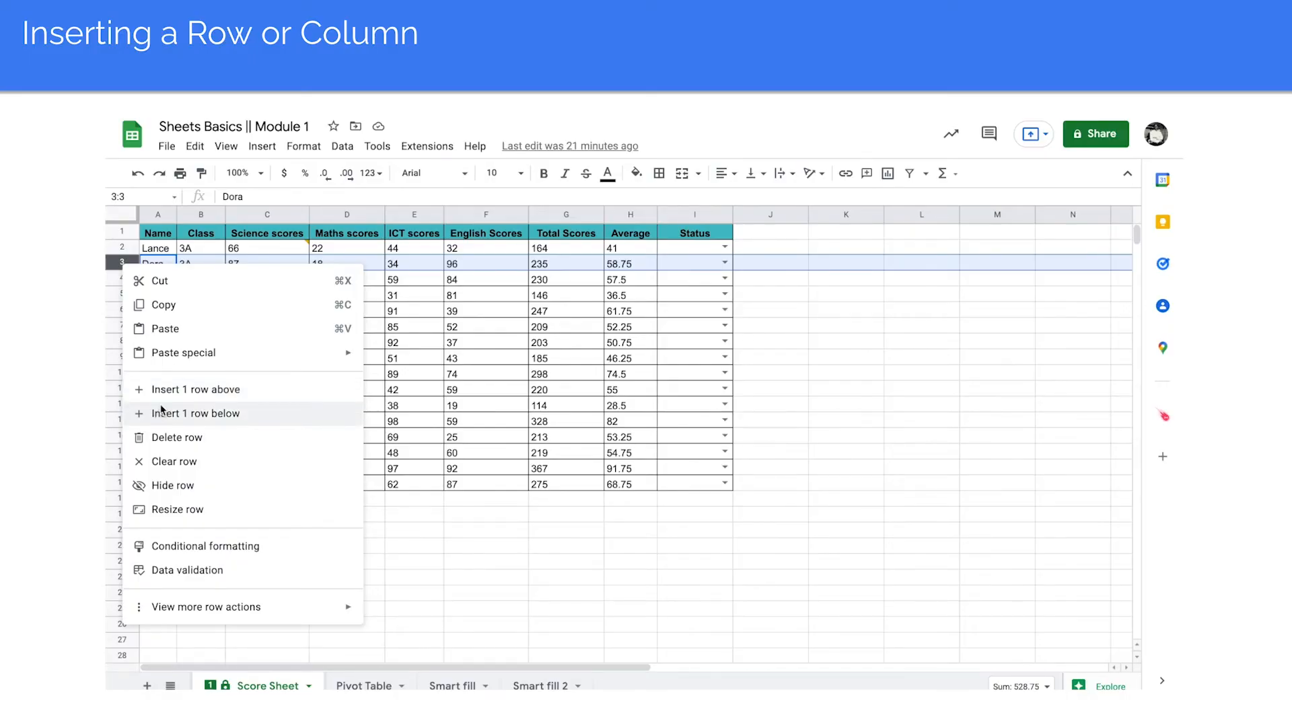
Insert a blank row below row 3 and a blank column before the Class column.
click(162, 410)
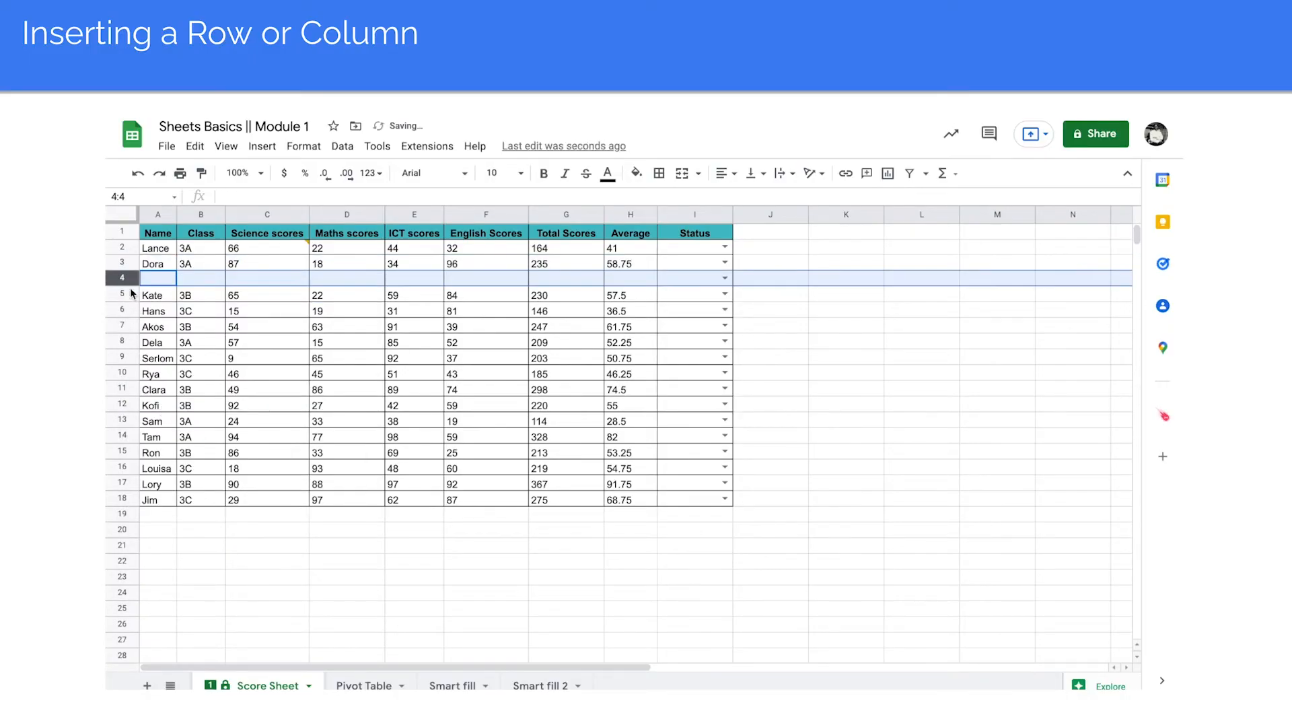
right_click(201, 215)
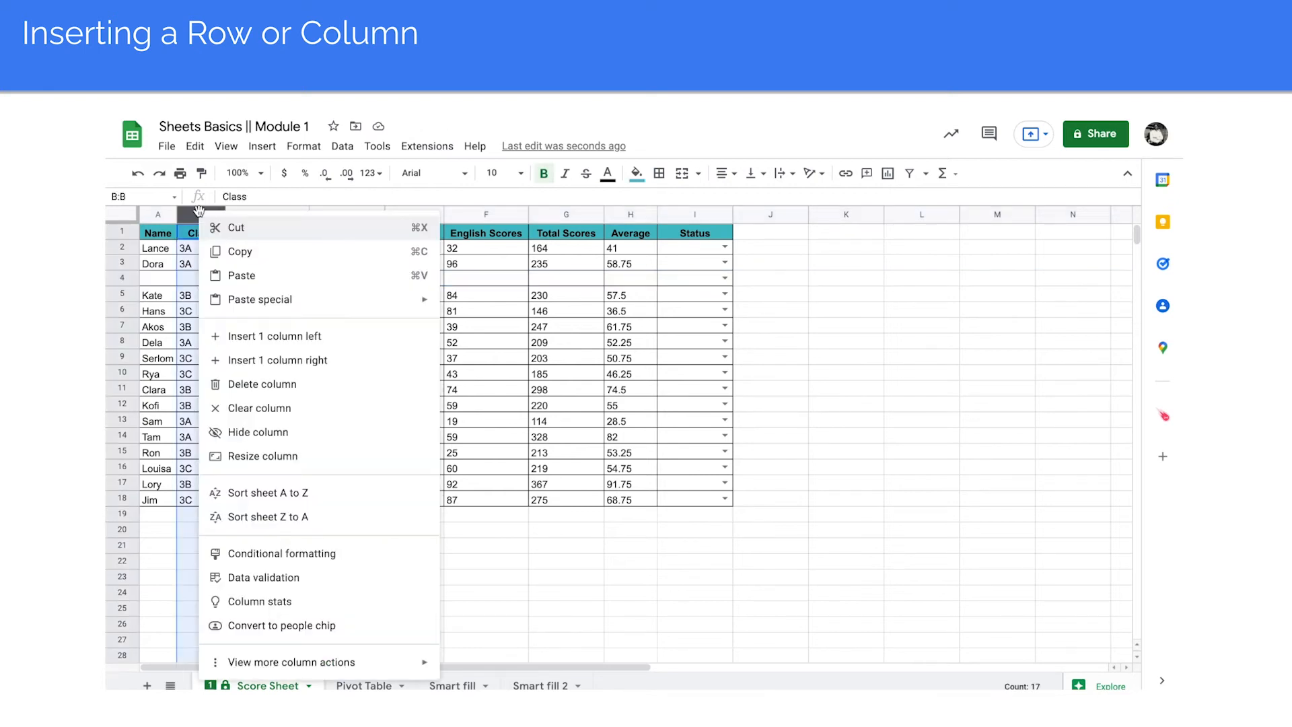
click(258, 344)
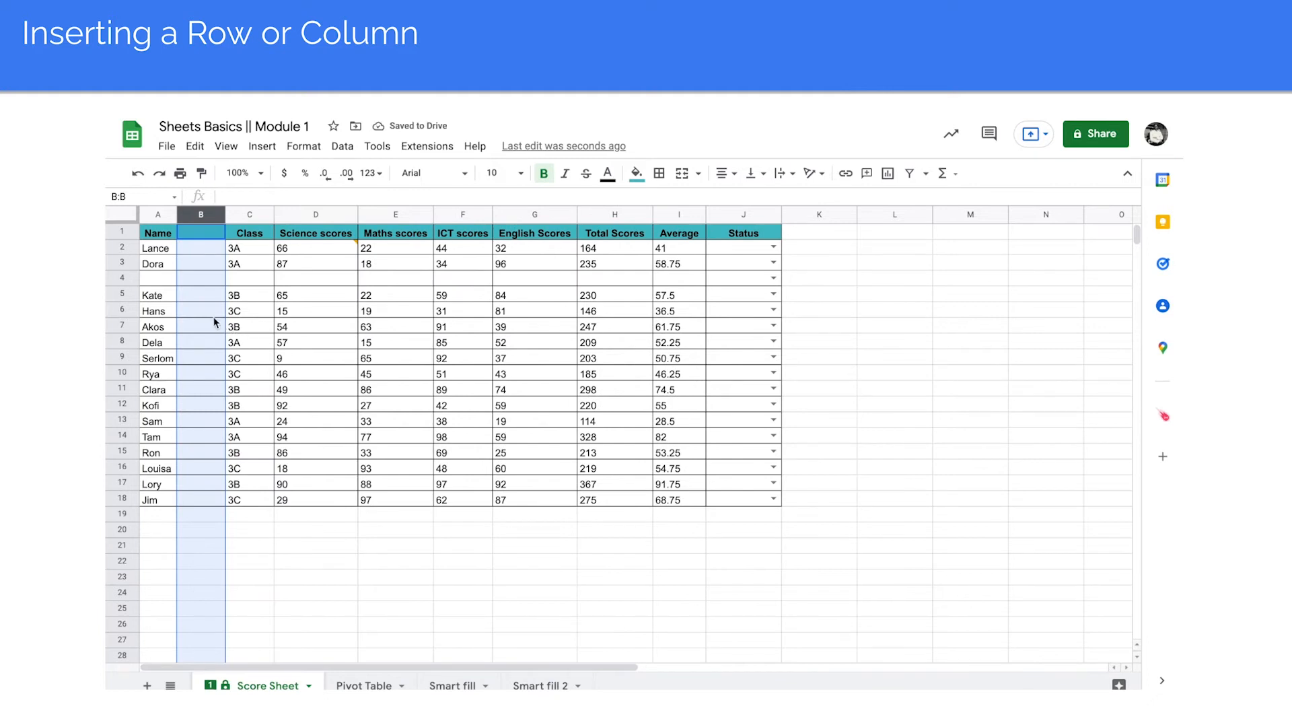
click(188, 296)
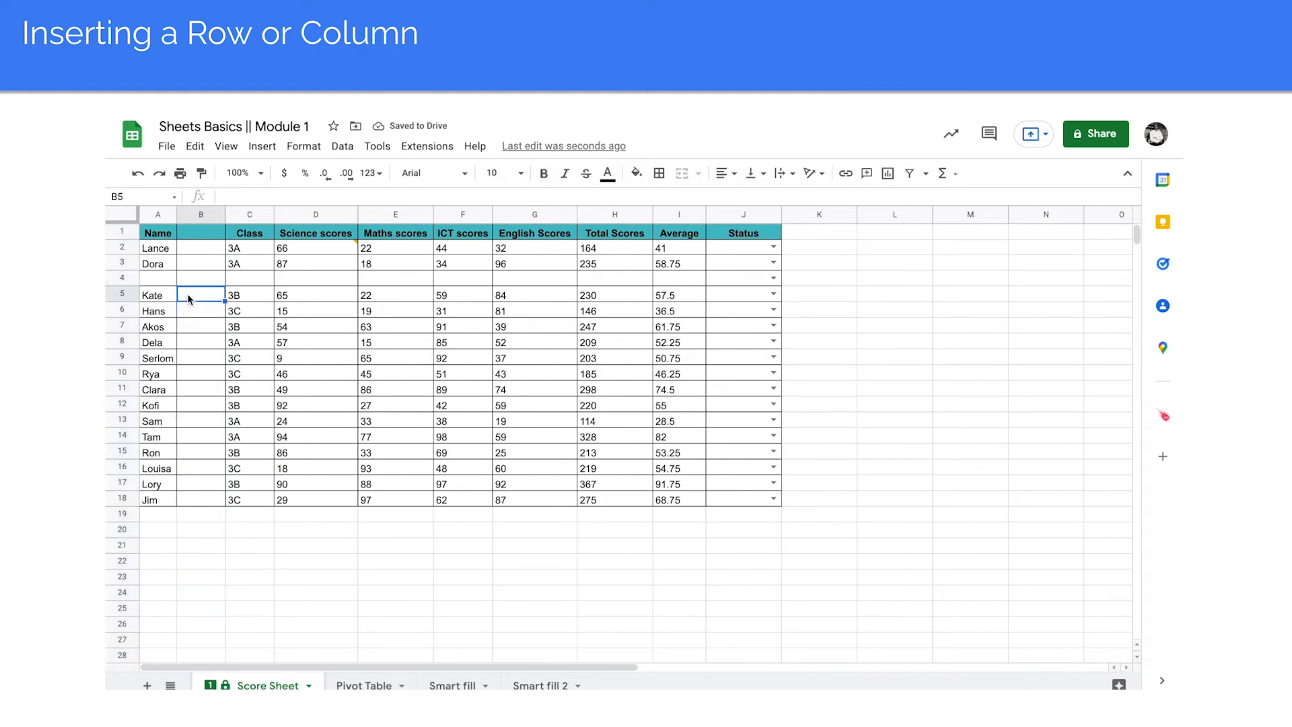
Insert a blank cell at A3 in the Name column and shift the existing cells down.
right_click(156, 263)
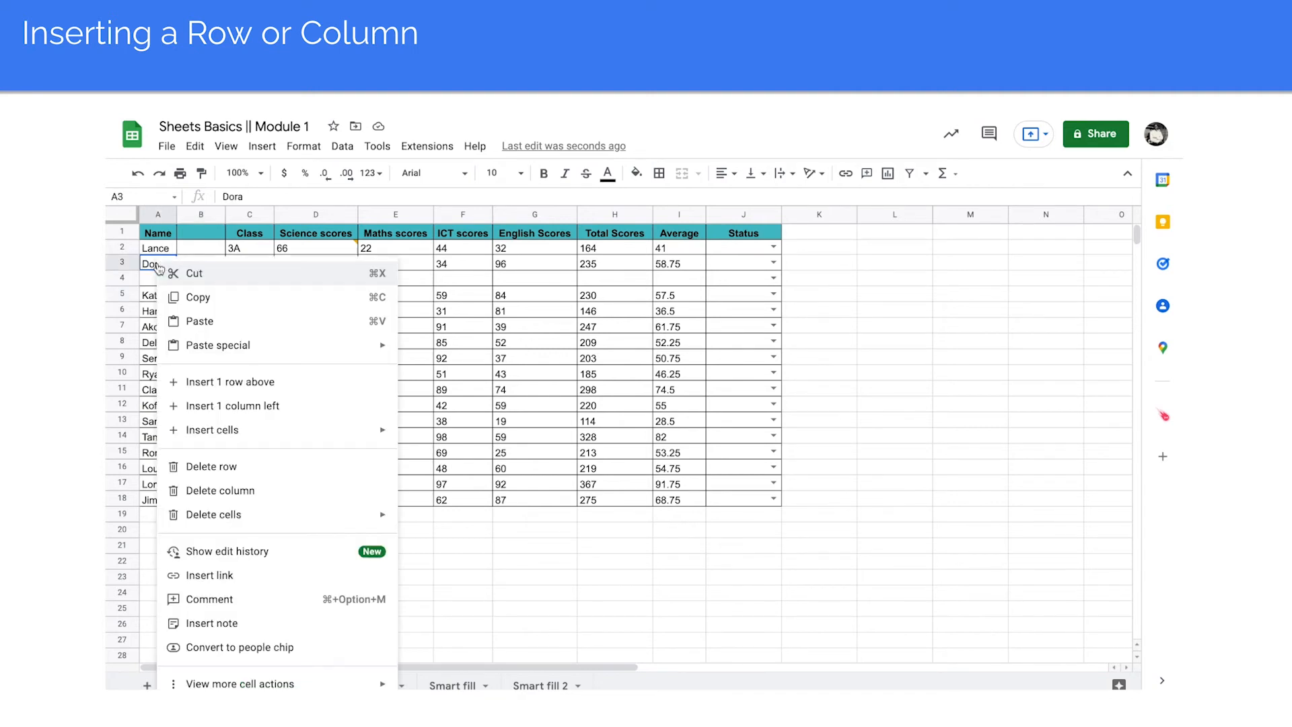
mouse_move(206, 436)
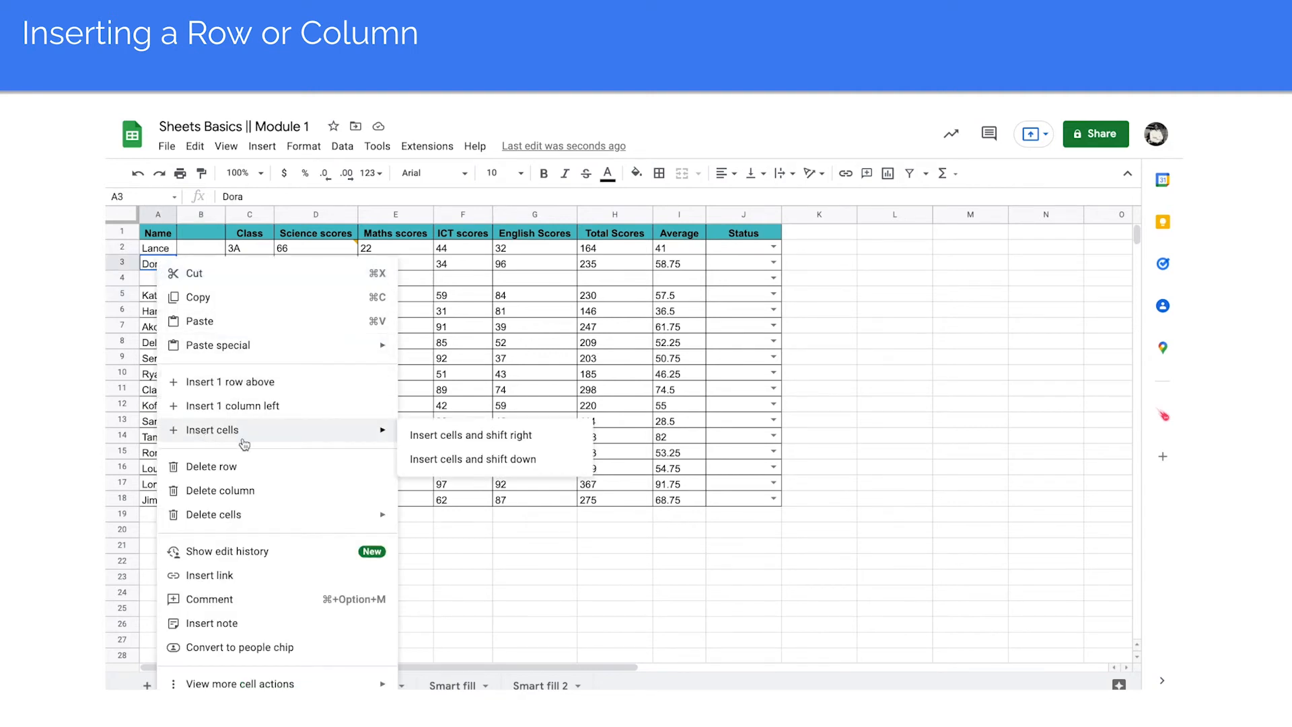
click(437, 460)
click(438, 460)
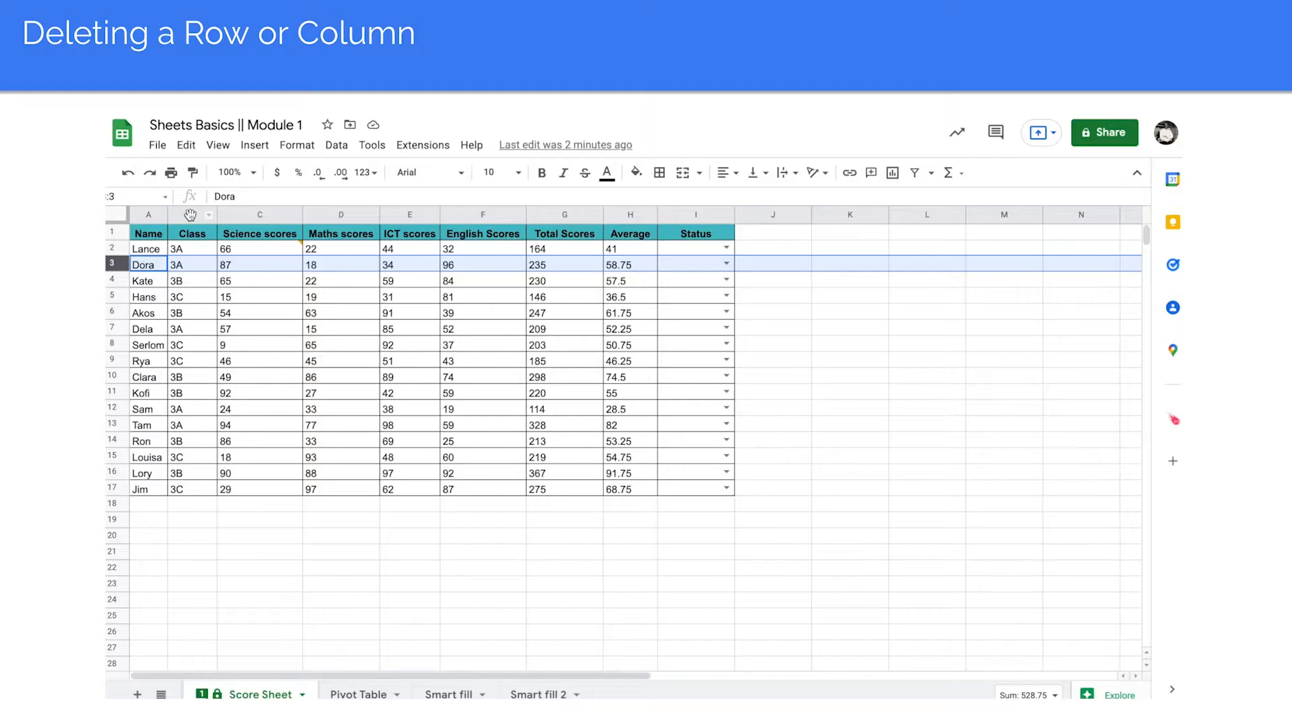
Delete the Class column and row 5 from the score table.
right_click(190, 214)
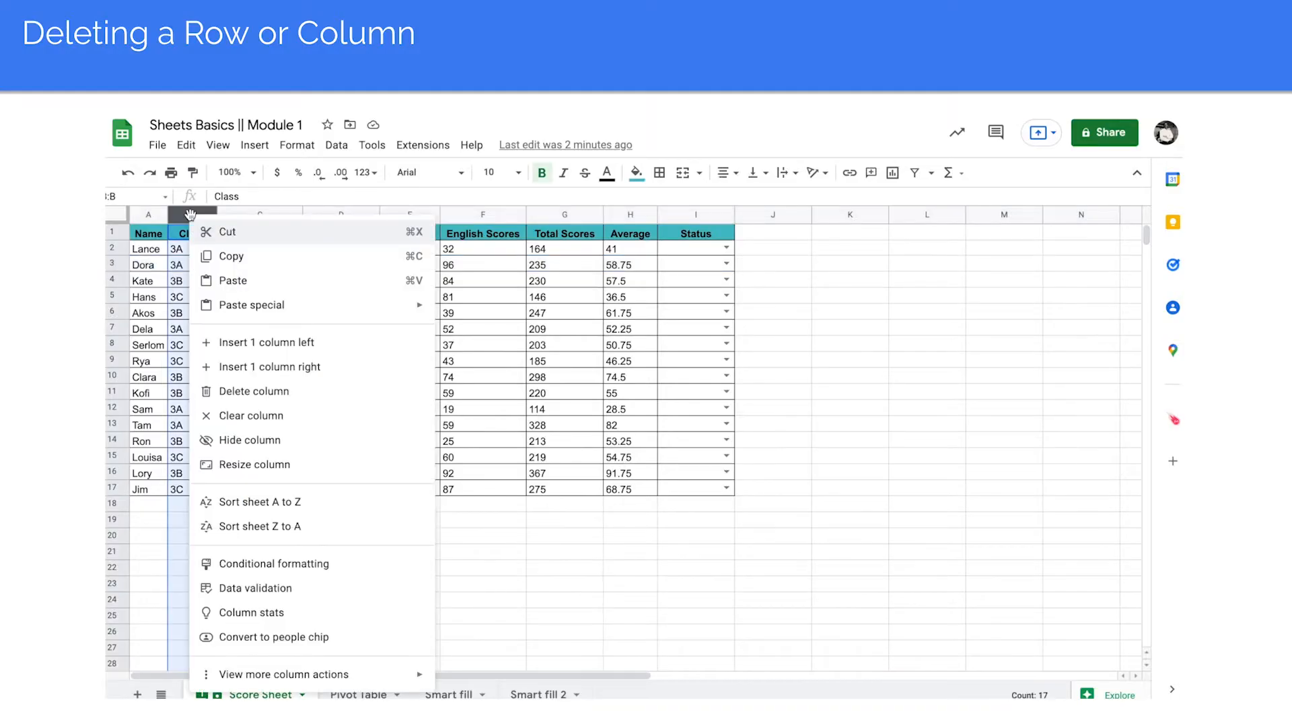
click(254, 393)
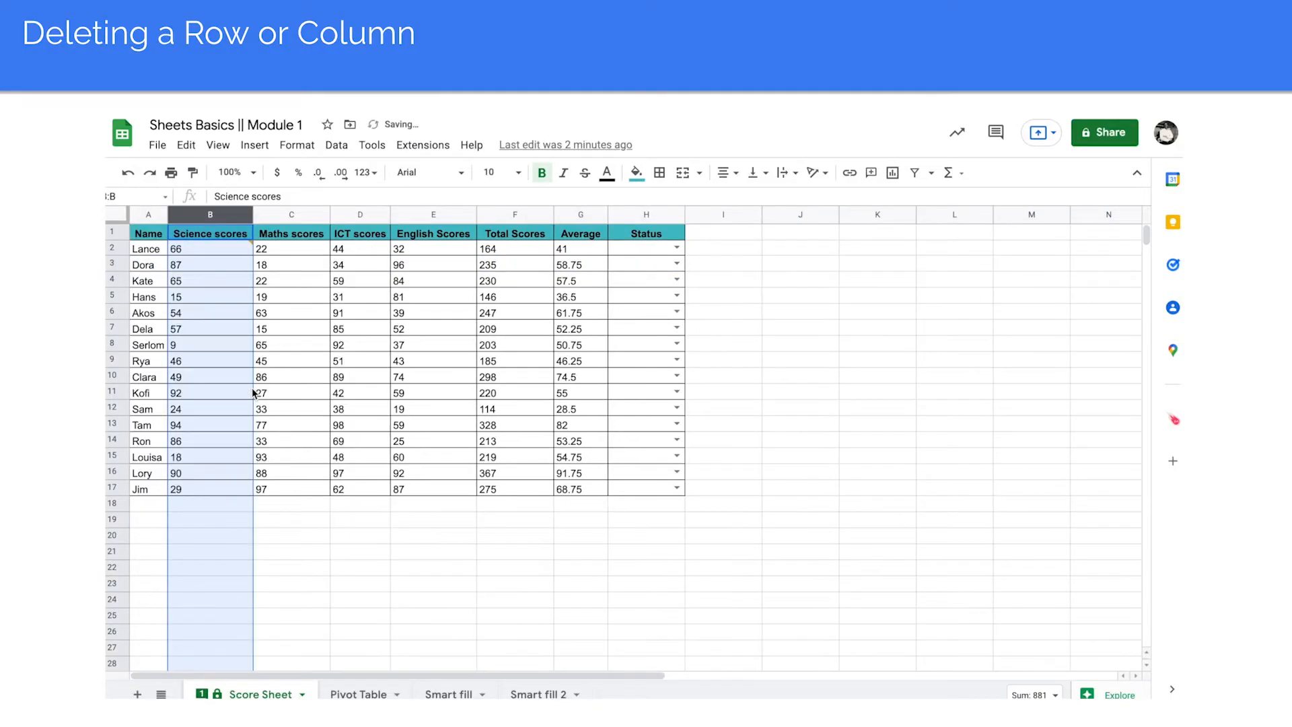
click(111, 296)
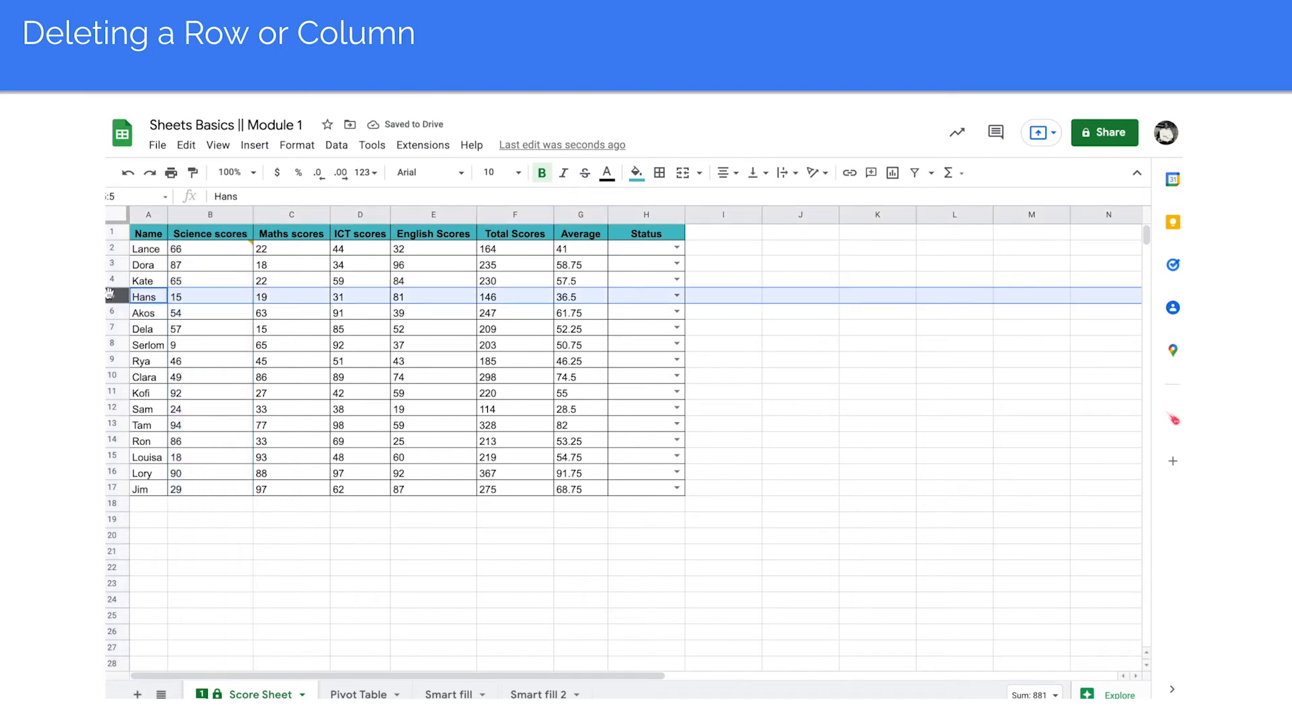
right_click(111, 297)
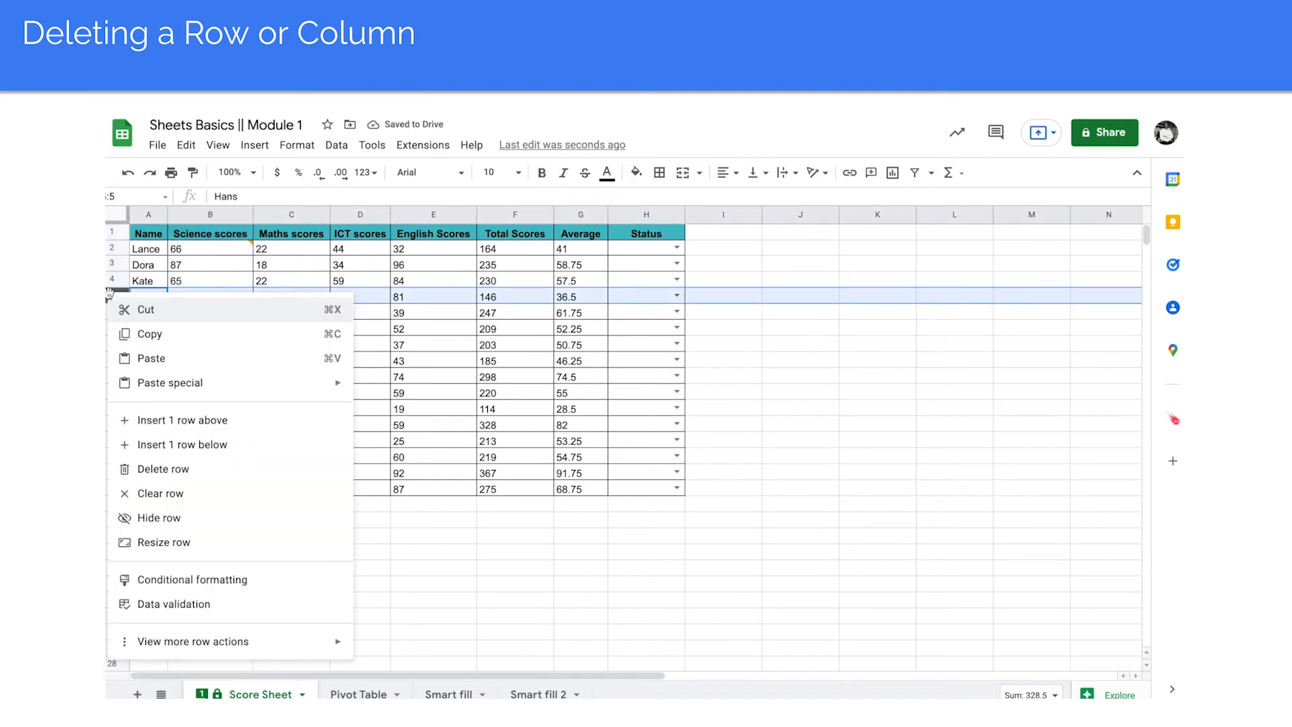
click(174, 471)
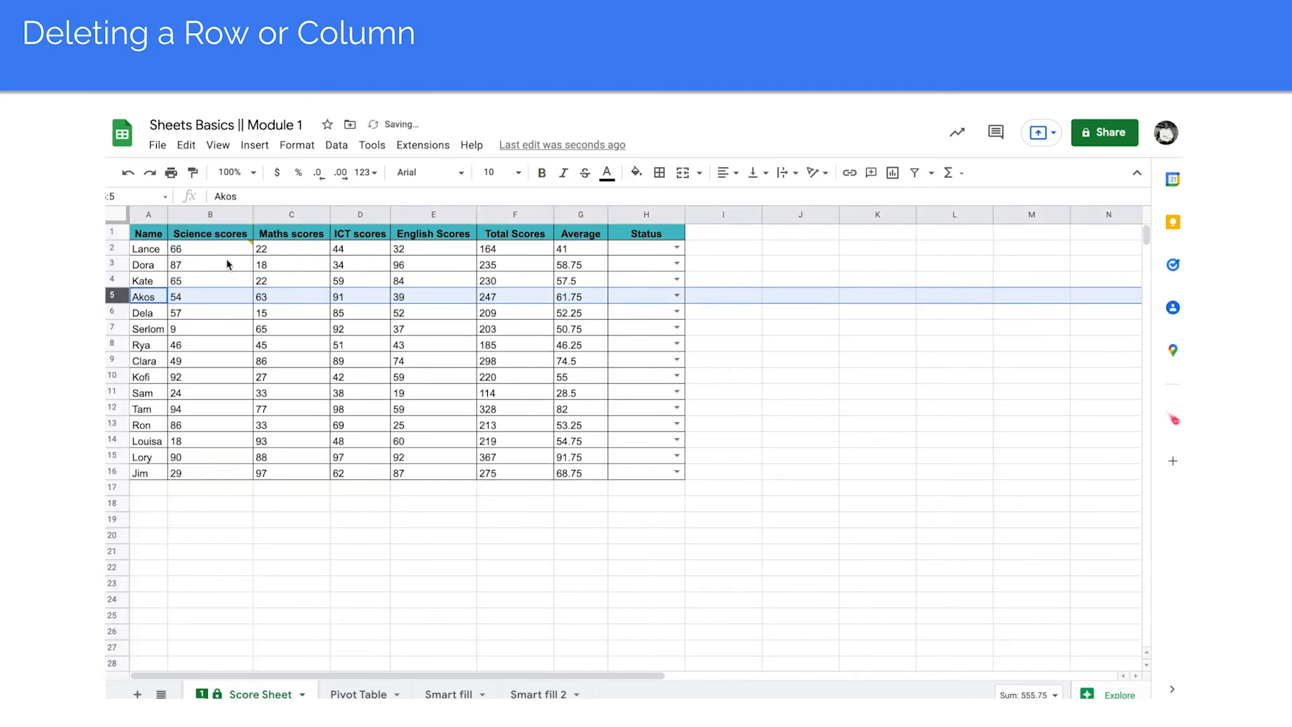
Clear the contents of the Science scores and Maths scores columns while keeping the columns themselves.
click(213, 215)
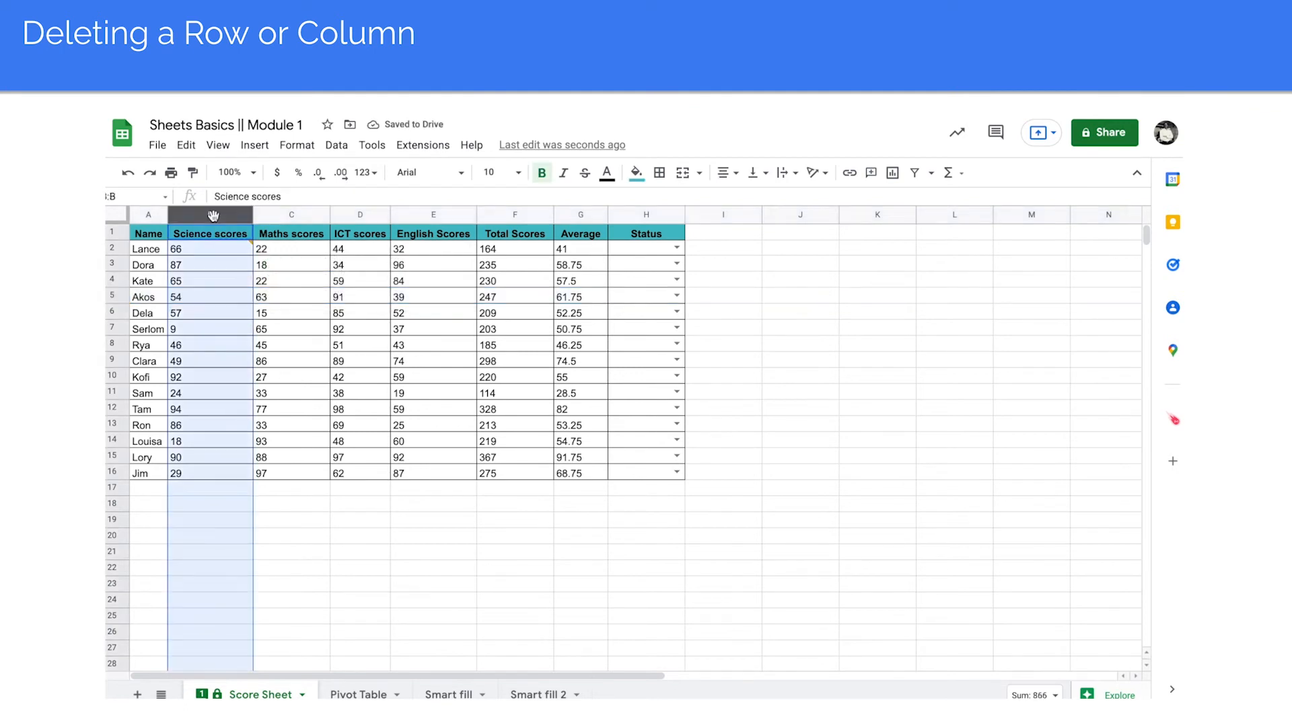
key(Delete)
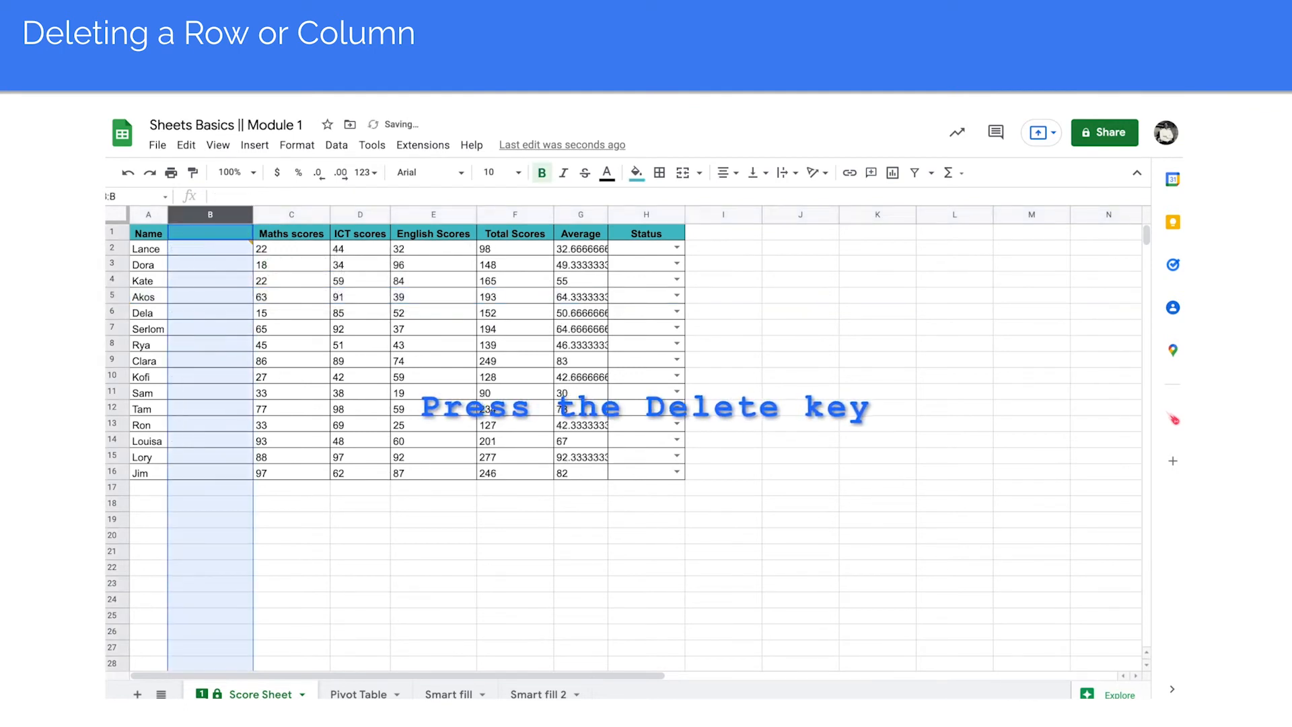
click(281, 215)
right_click(281, 216)
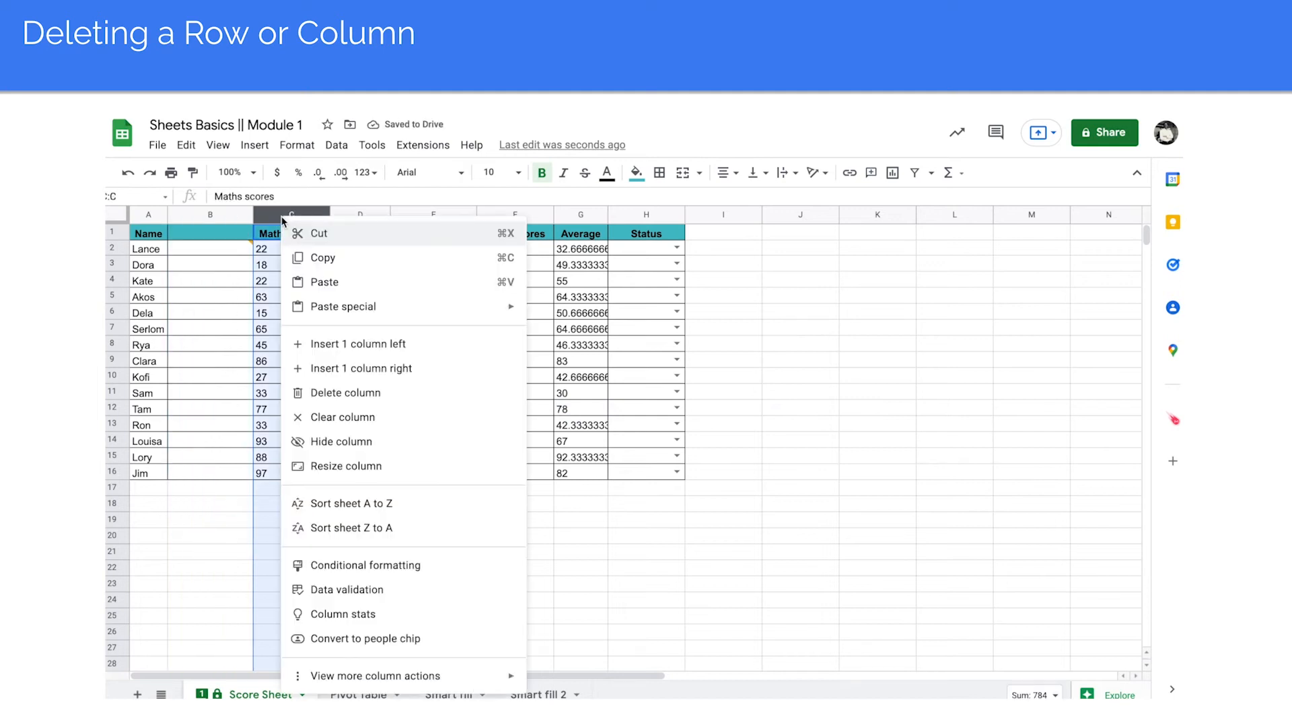
click(309, 415)
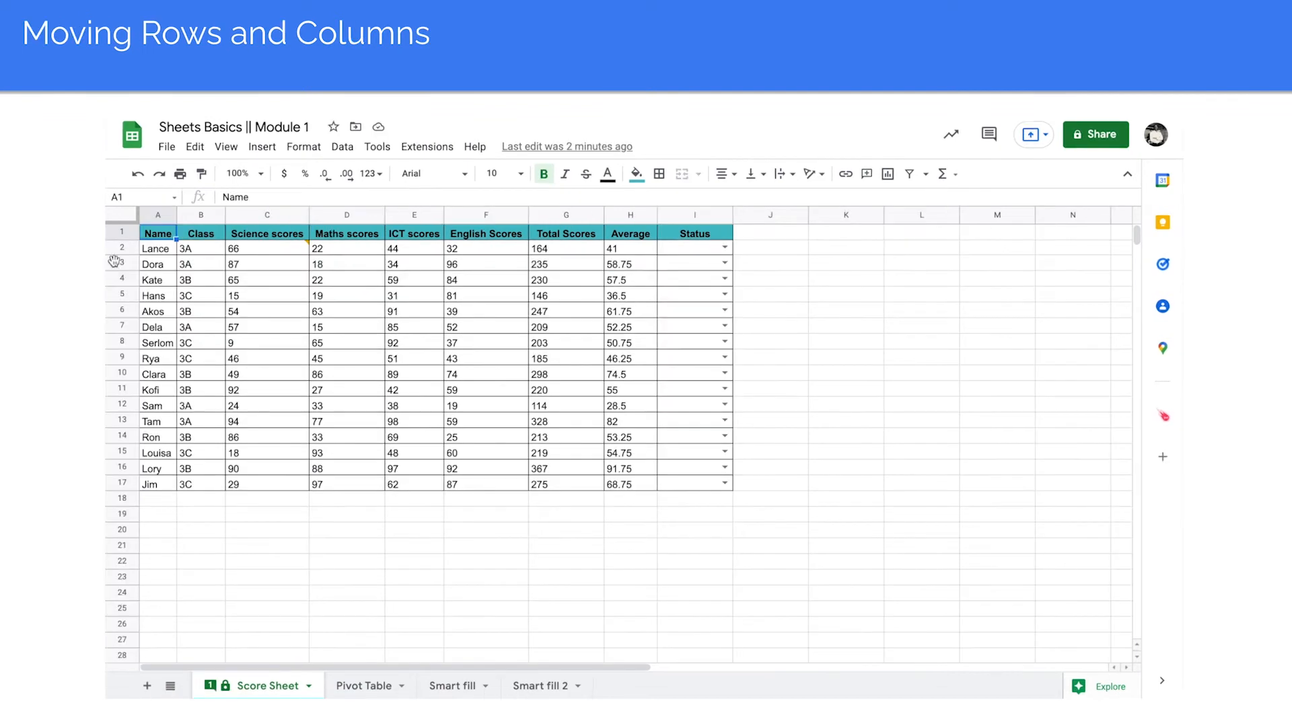
Move row 3 above row 2 and move the Class column past the Science scores column.
click(118, 262)
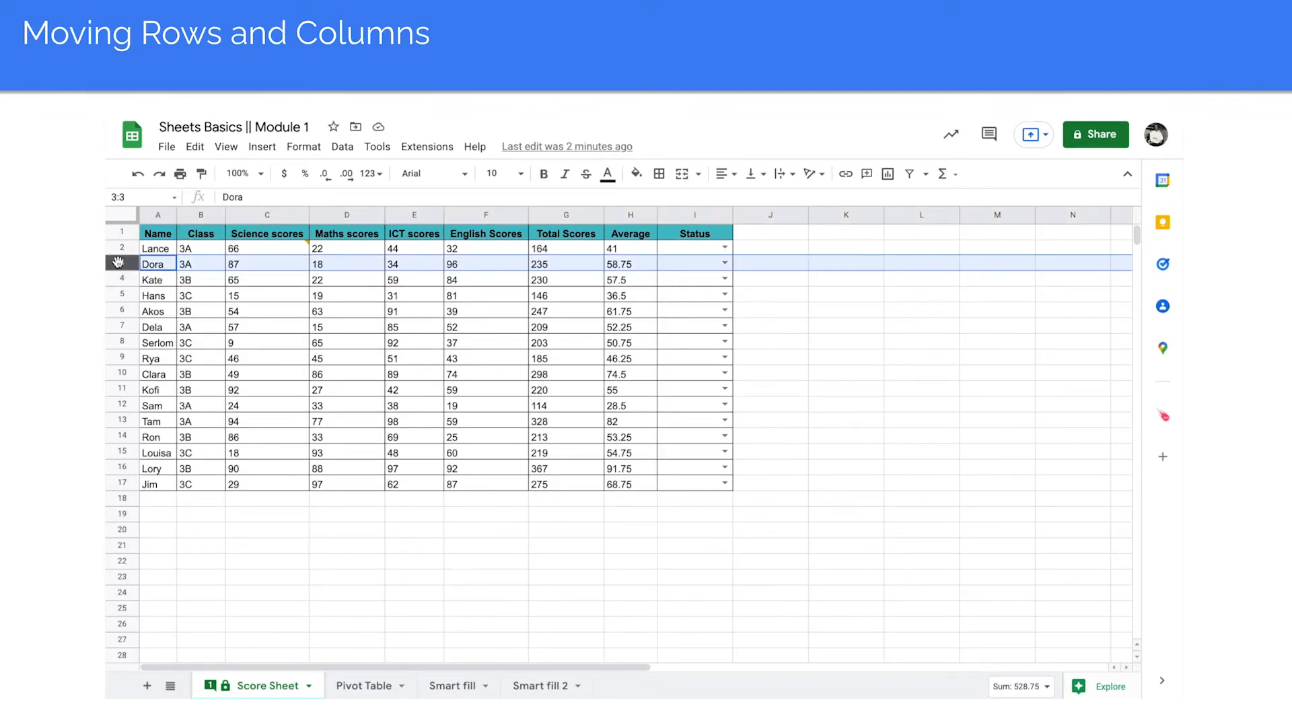
drag(124, 263, 126, 244)
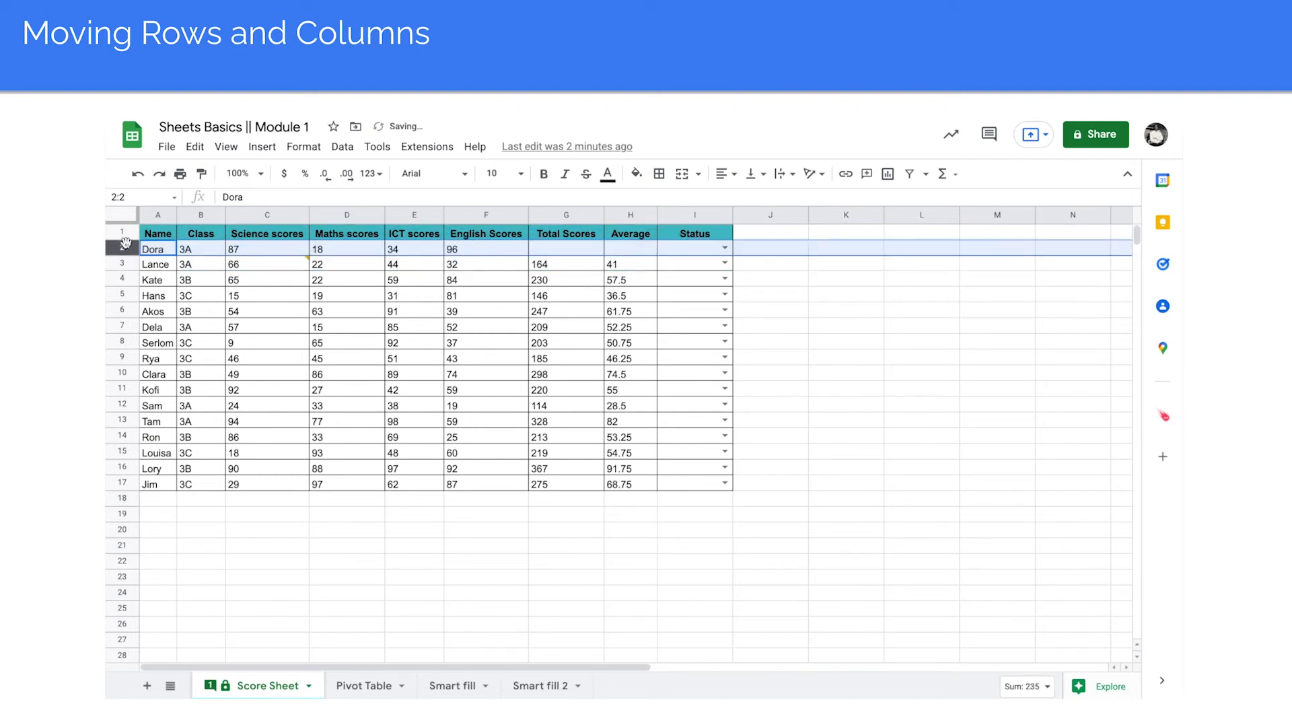
click(192, 214)
drag(191, 214, 275, 197)
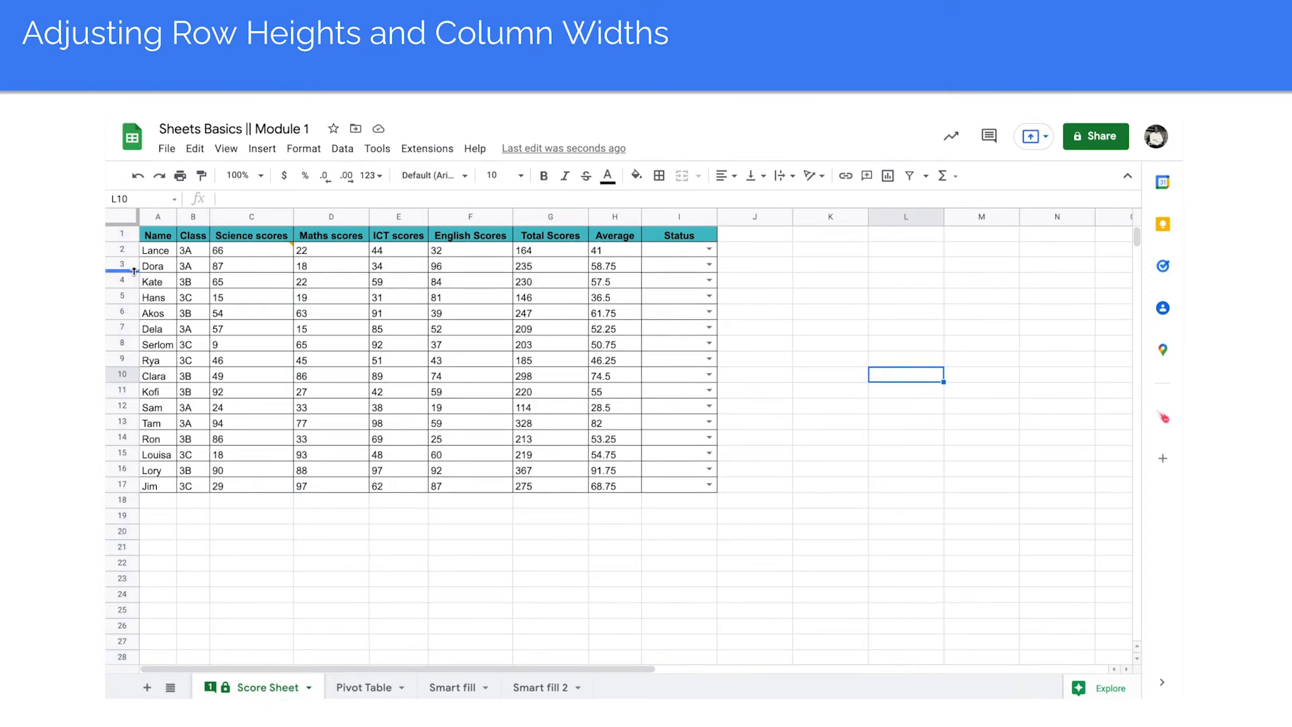
Enlarge row 3 and the Class column by hand, and auto-fit each one to its contents.
drag(134, 270, 132, 296)
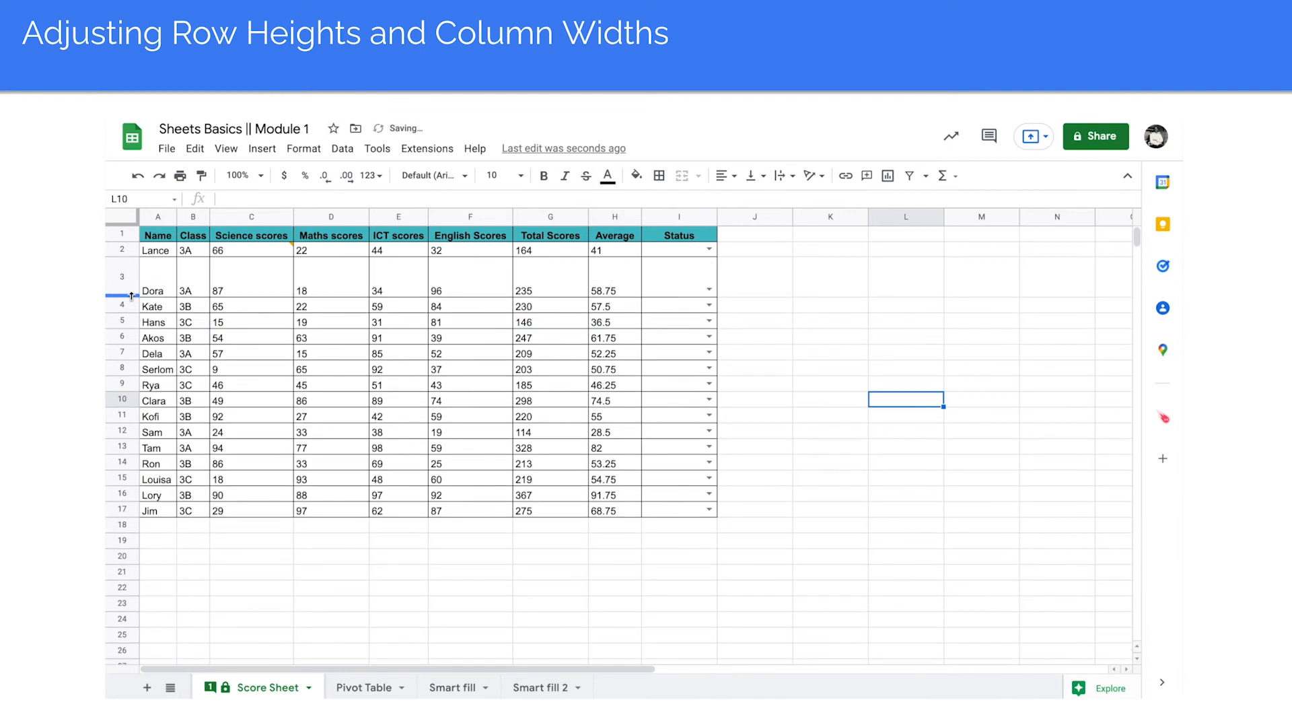
double_click(132, 296)
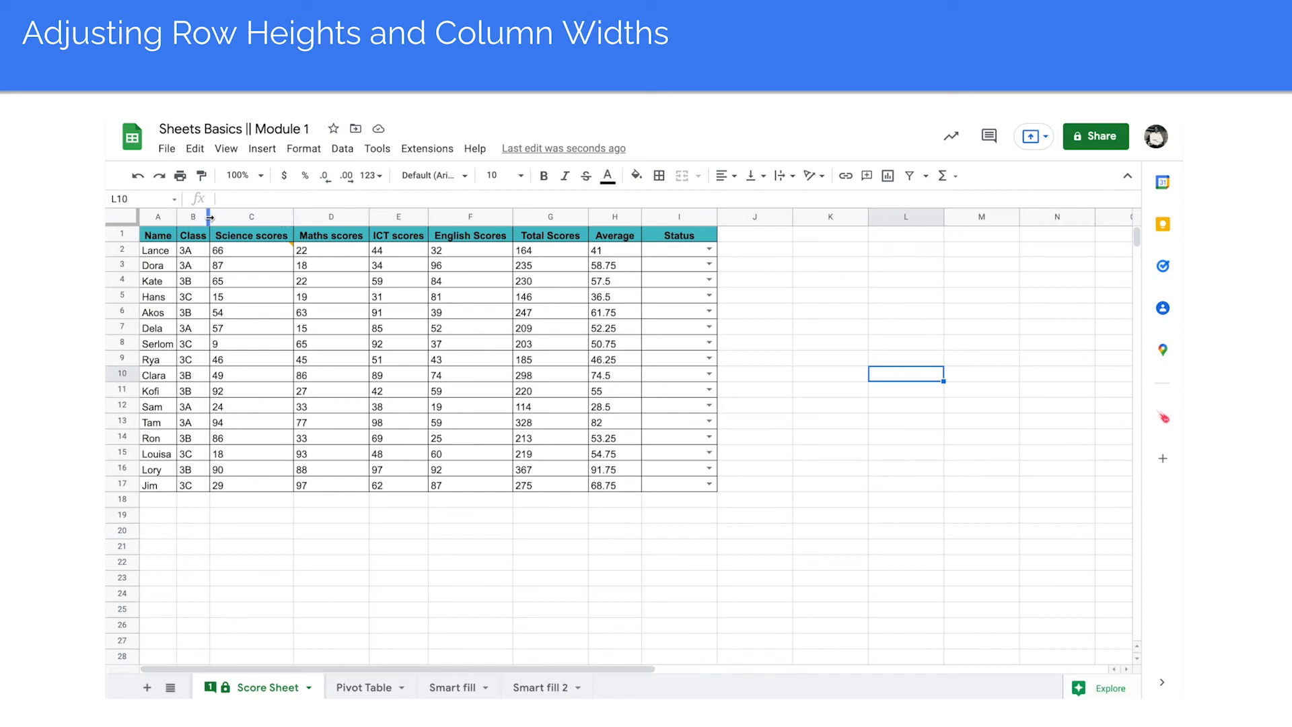
drag(208, 216, 274, 210)
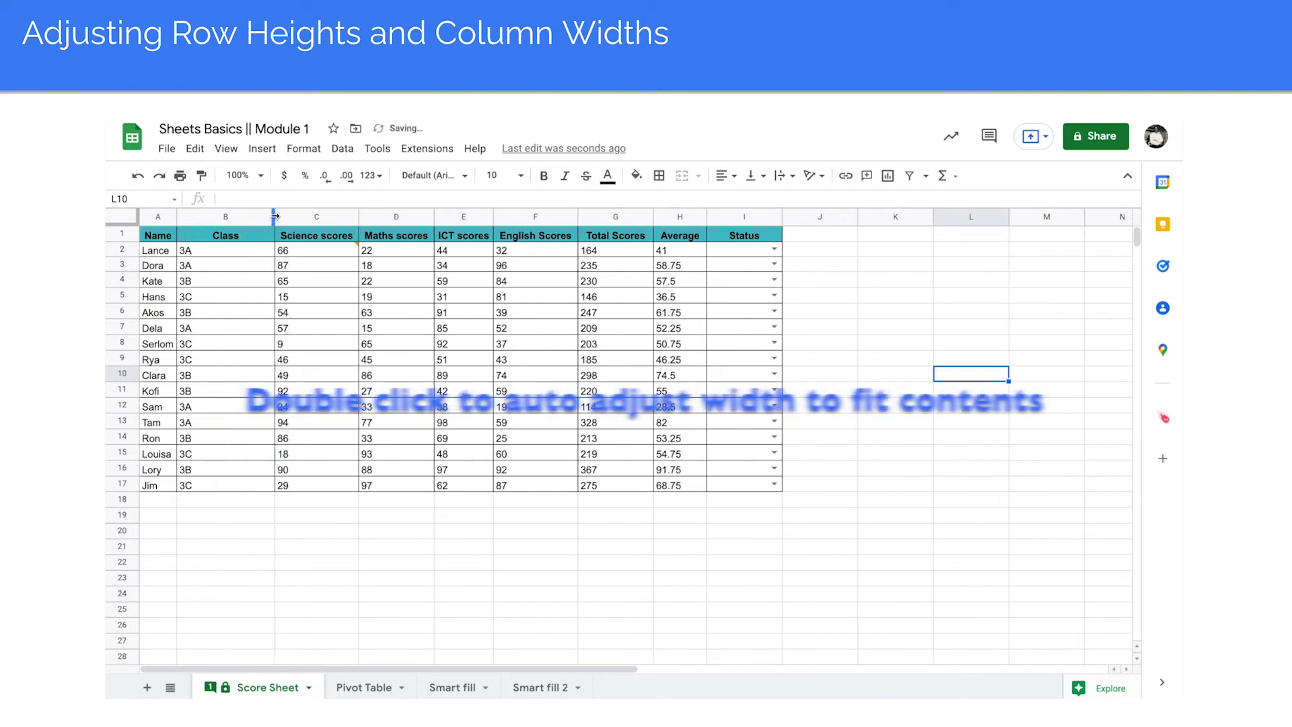
double_click(274, 216)
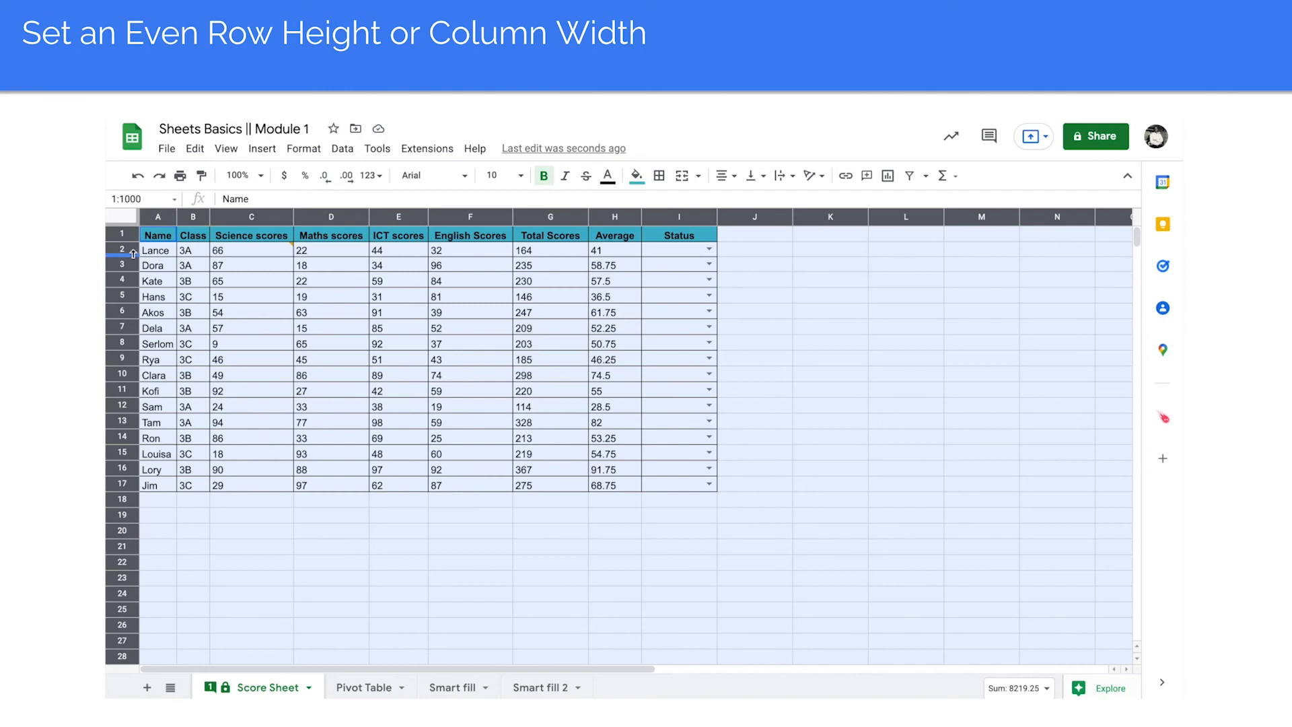
With the whole sheet selected, give all rows and columns an even larger size, and auto-fit both to their contents.
drag(134, 255, 134, 294)
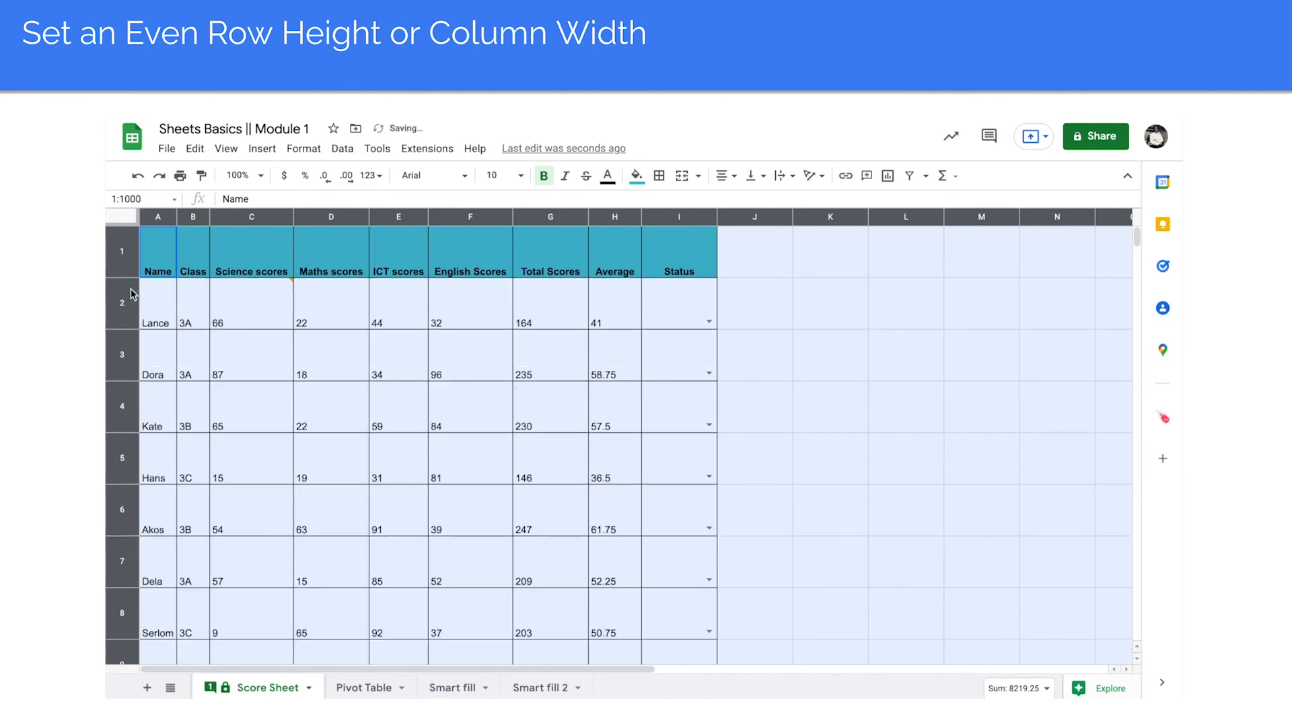
drag(177, 219, 249, 218)
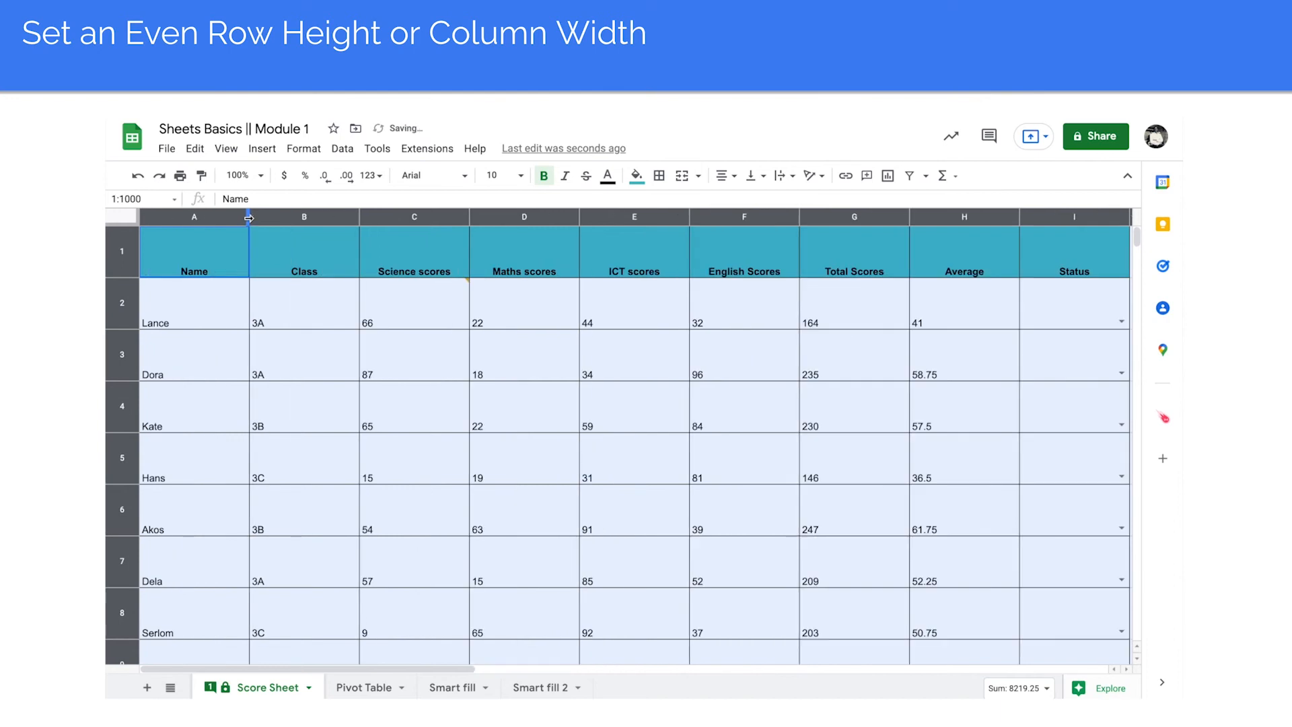
double_click(249, 217)
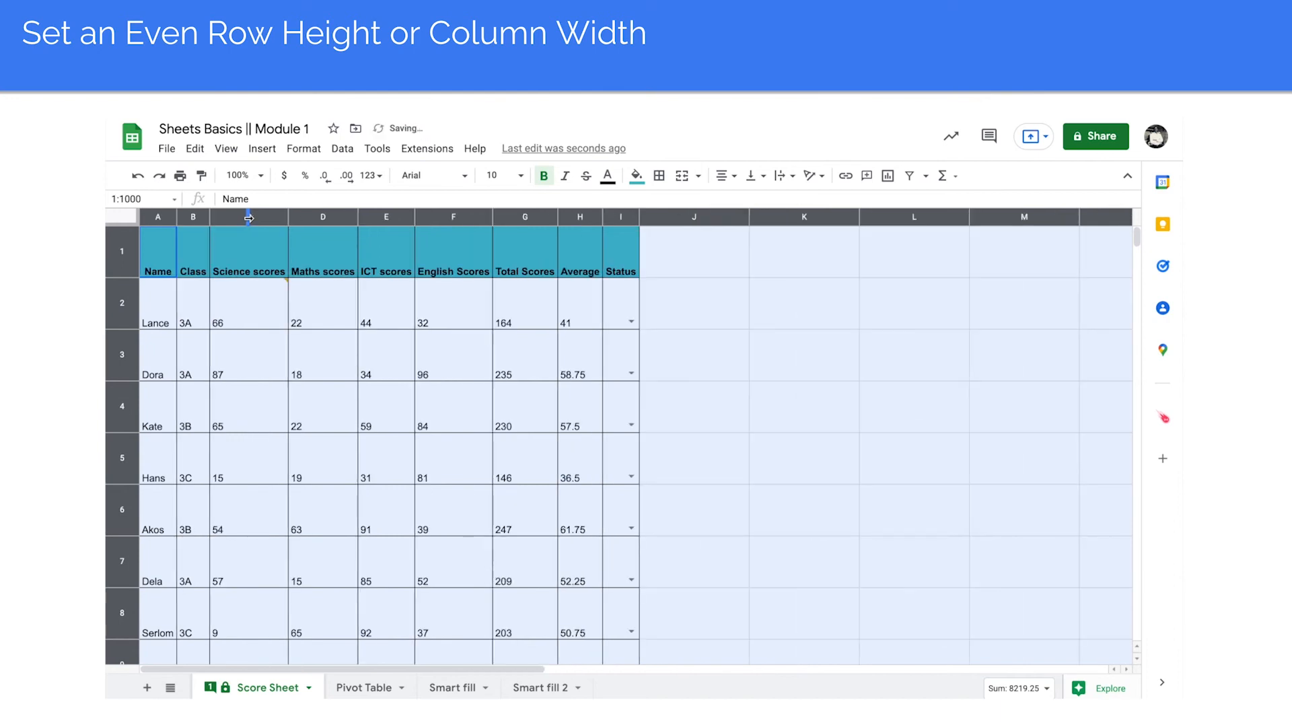
double_click(125, 327)
Enter "this text will overflow" in cell A19 below the score table.
click(154, 501)
text(thi)
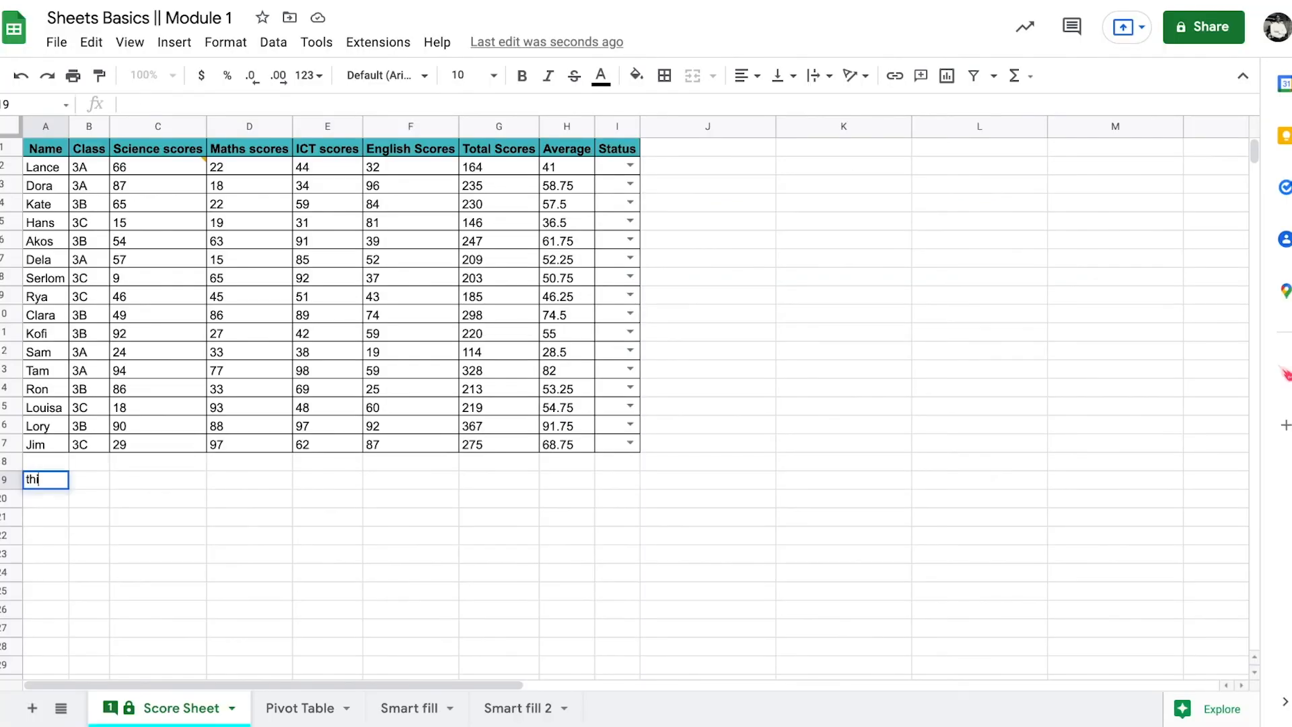
text(s text )
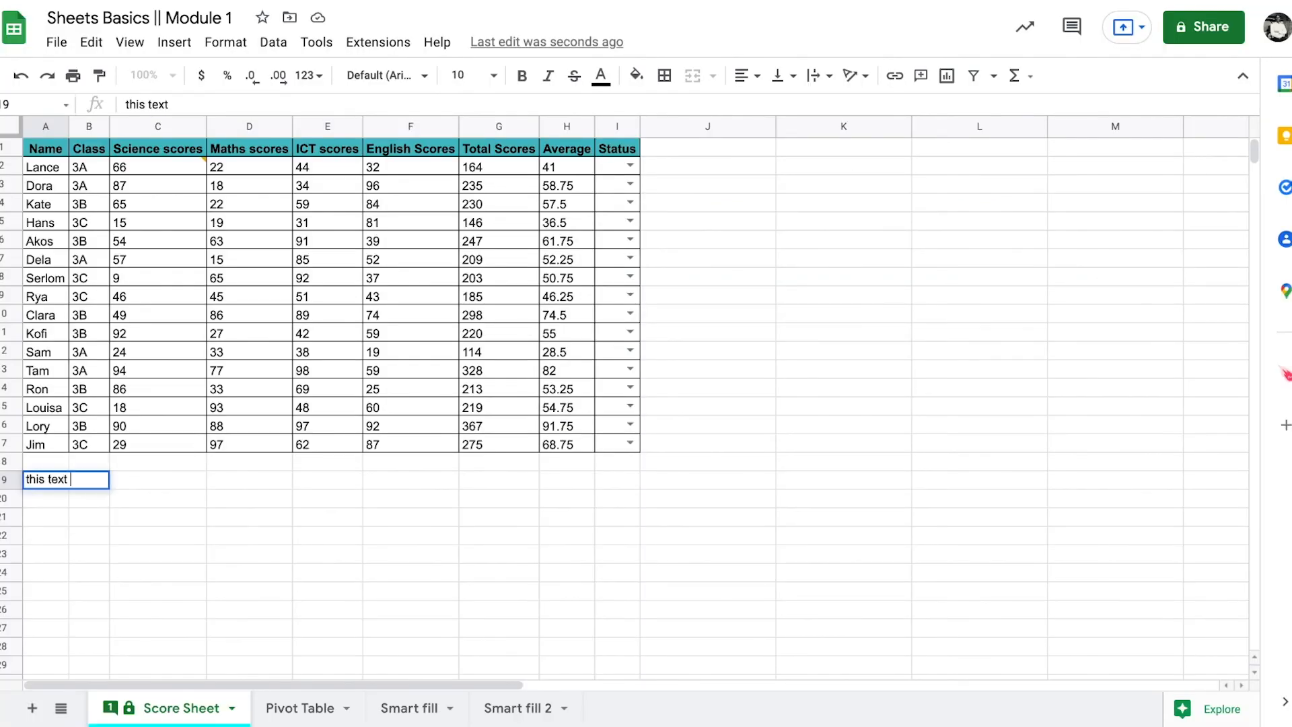
text(will overflow)
key(Return)
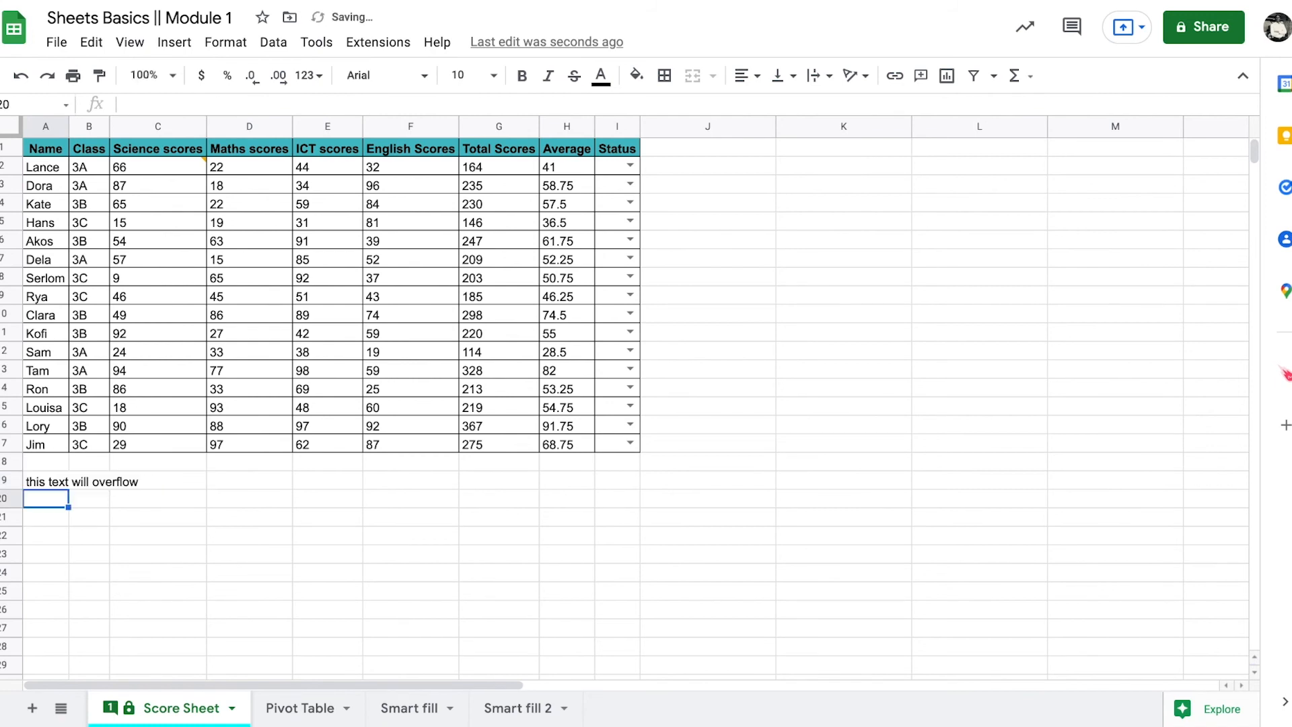
click(34, 549)
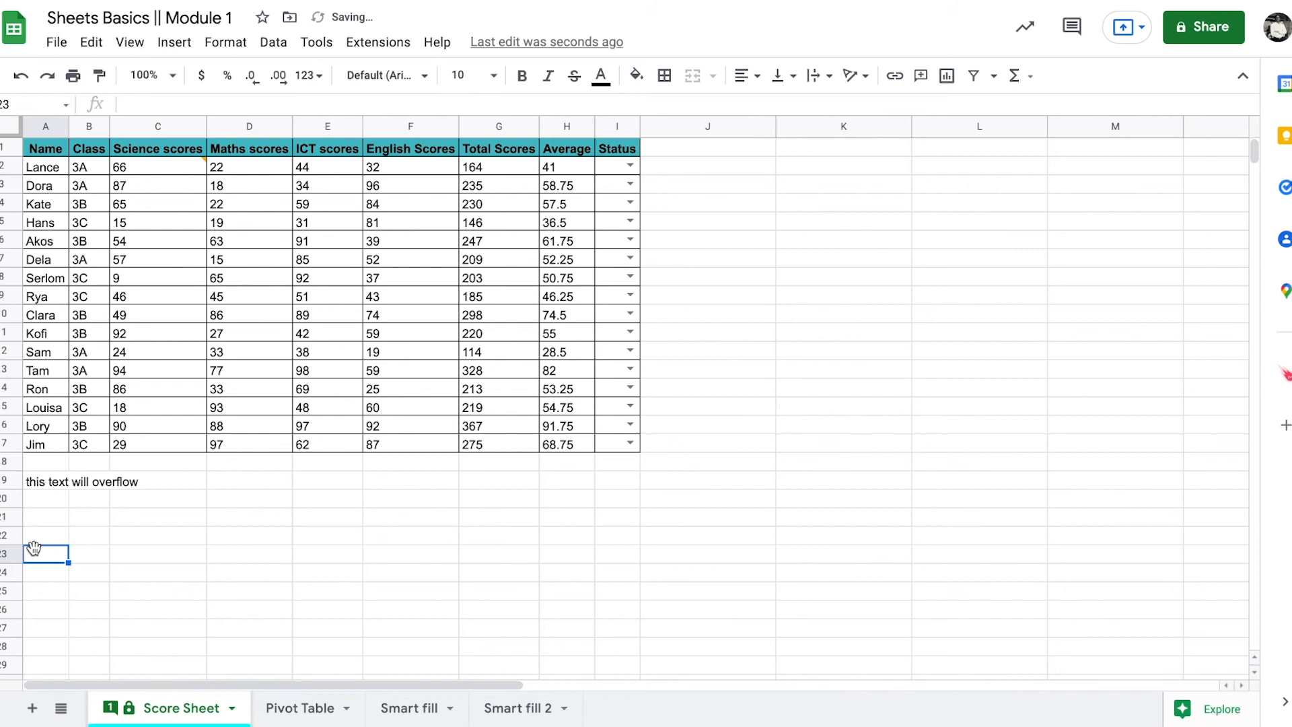
Widen column A until the text in A19 fits, and narrow it again so the text overflows.
click(49, 481)
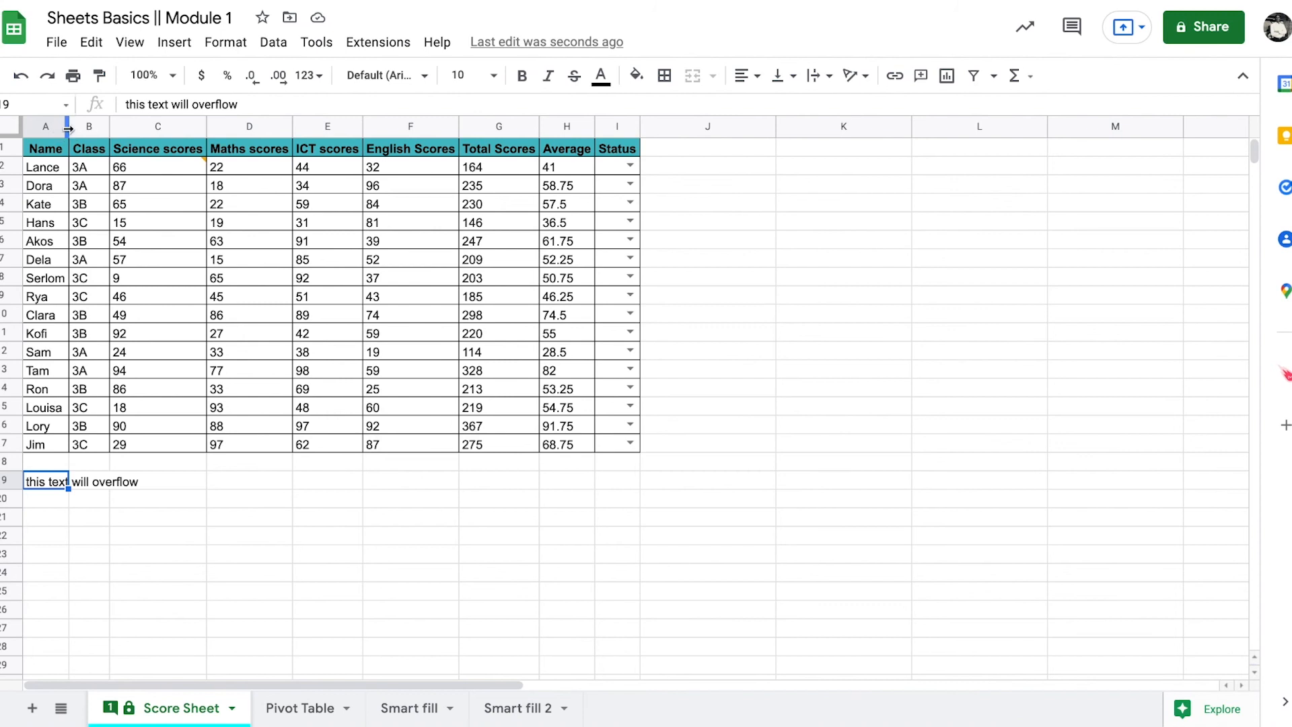
drag(68, 127, 142, 119)
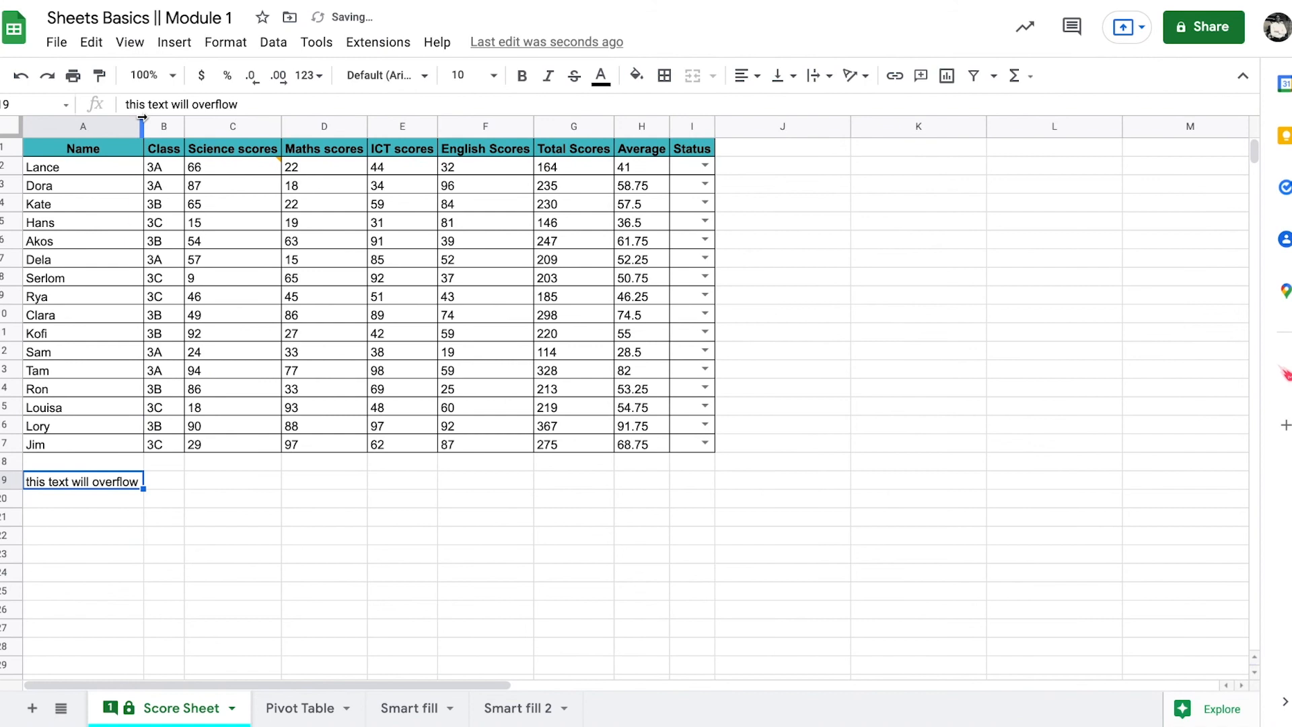
click(84, 548)
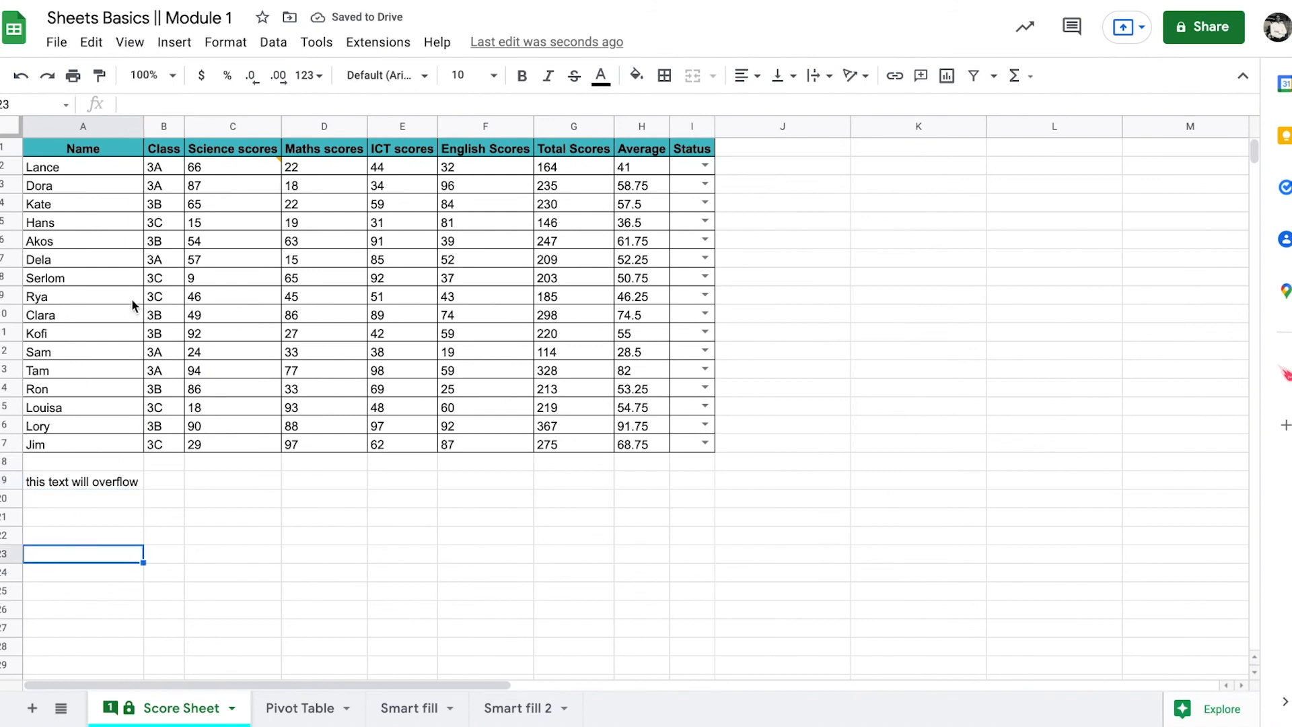
drag(143, 128, 91, 126)
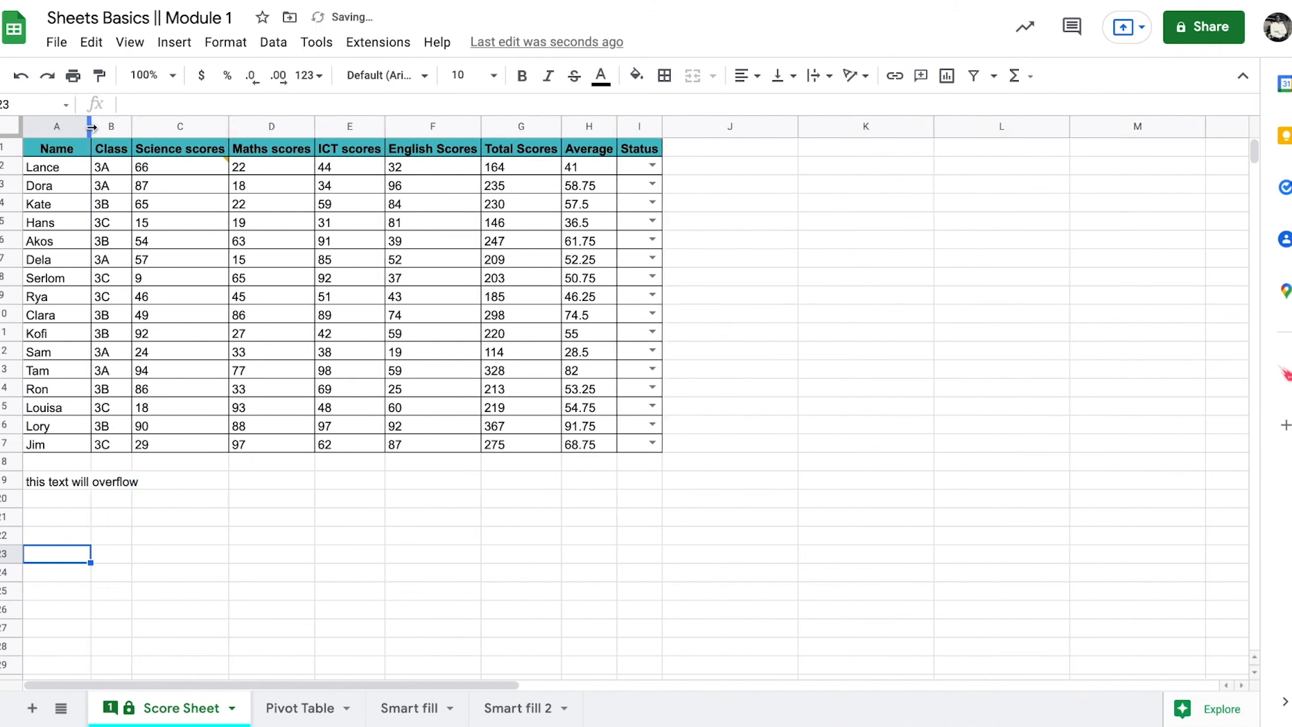
Set the text wrapping of cell A19 to Wrap.
click(62, 483)
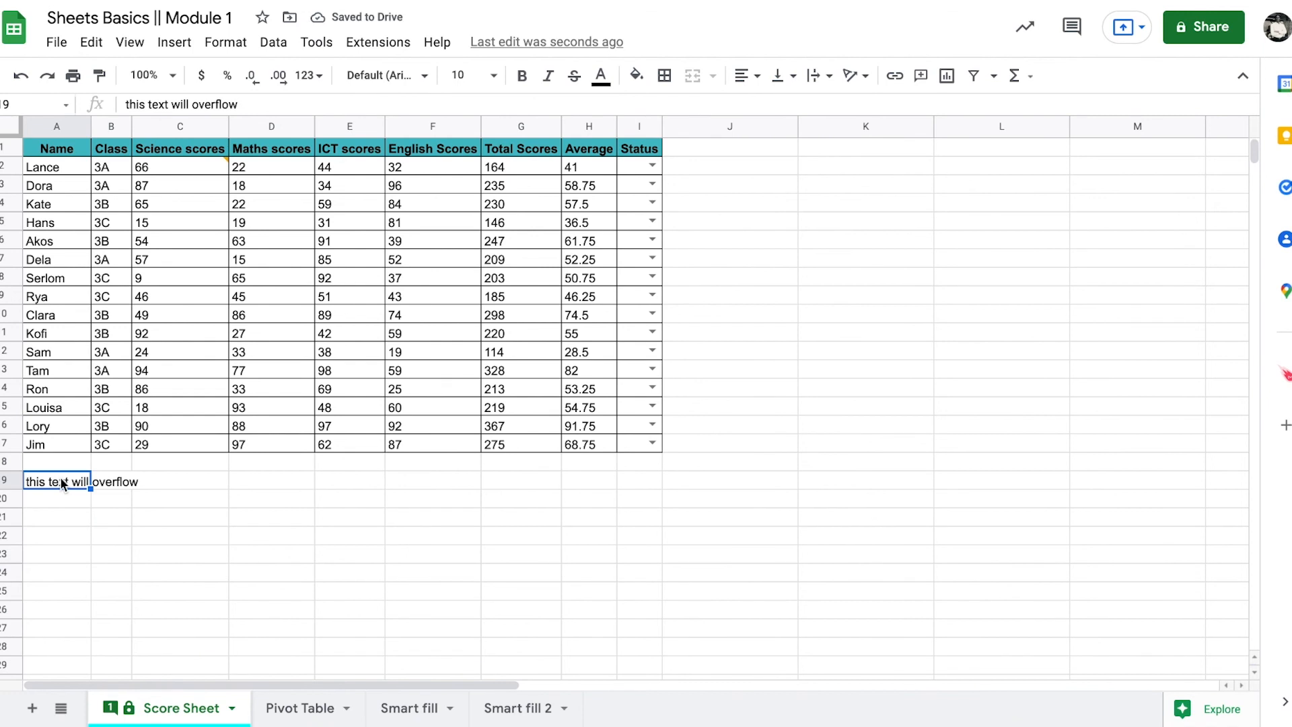
click(812, 79)
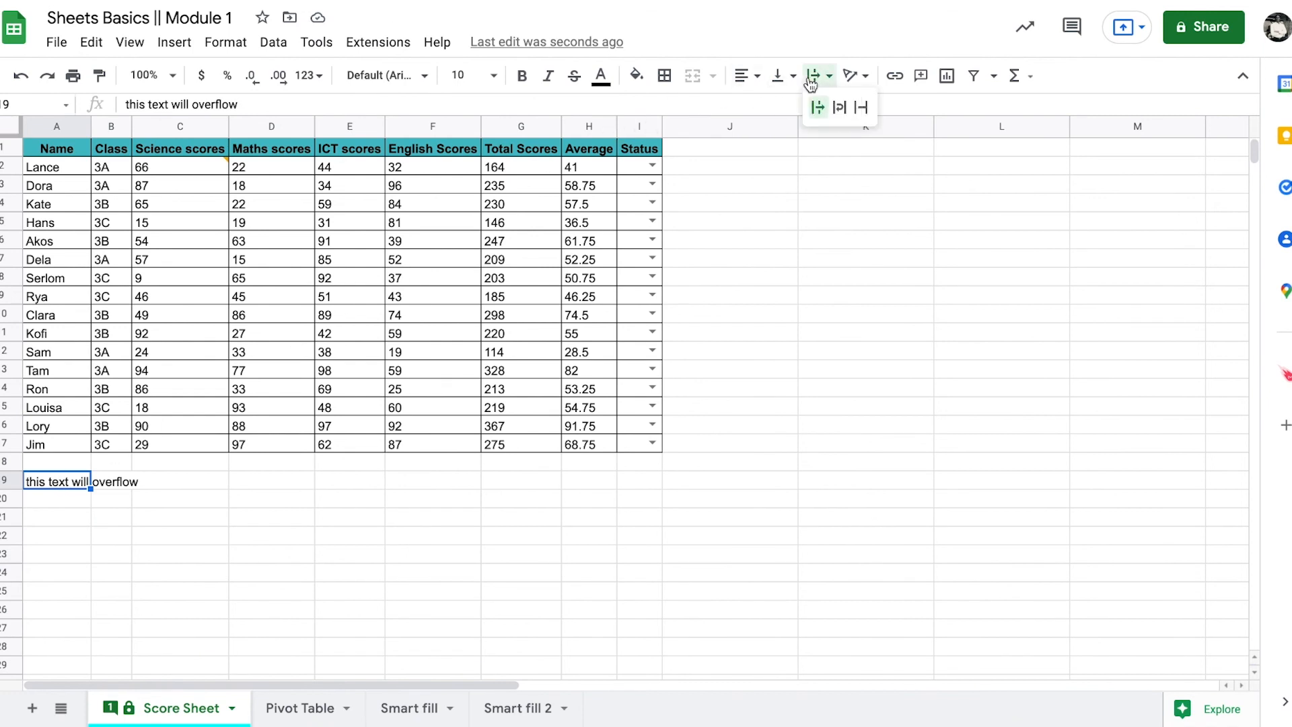
click(840, 109)
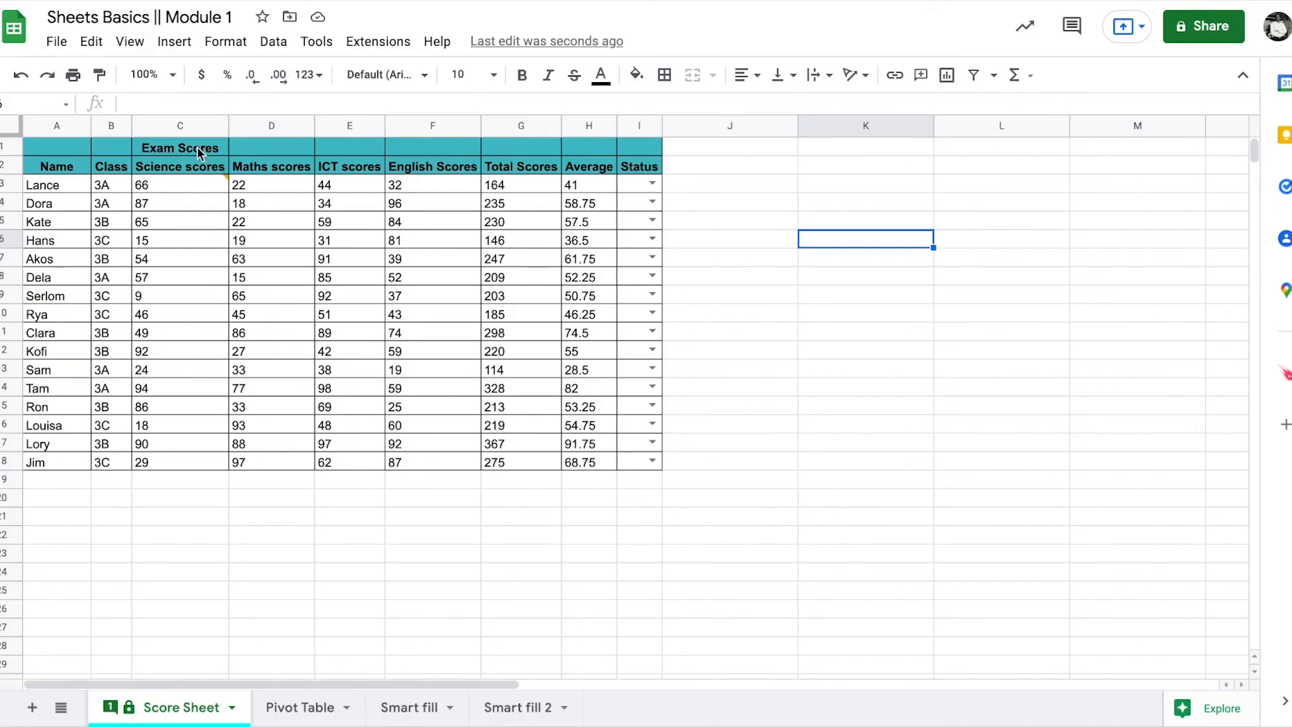
Merge cells C1:I1 so the Exam Scores heading spans the Science scores to Status columns.
click(145, 153)
drag(145, 153, 651, 140)
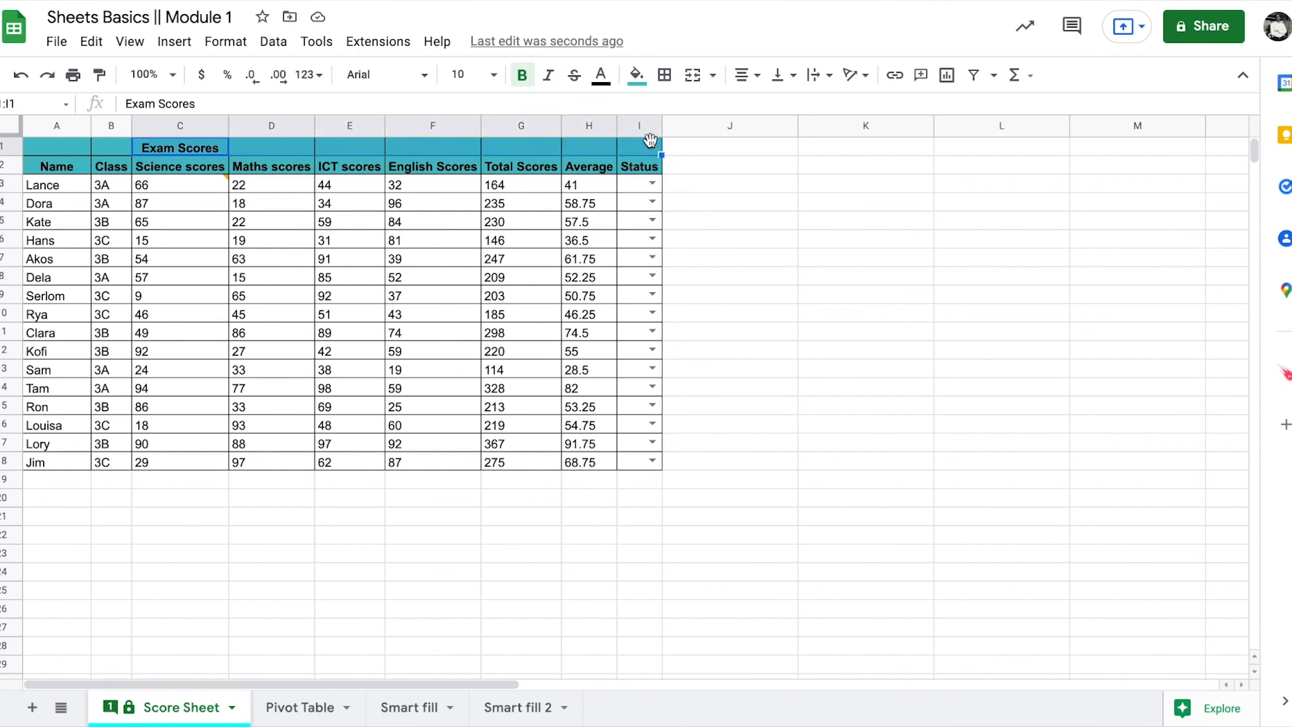
click(694, 77)
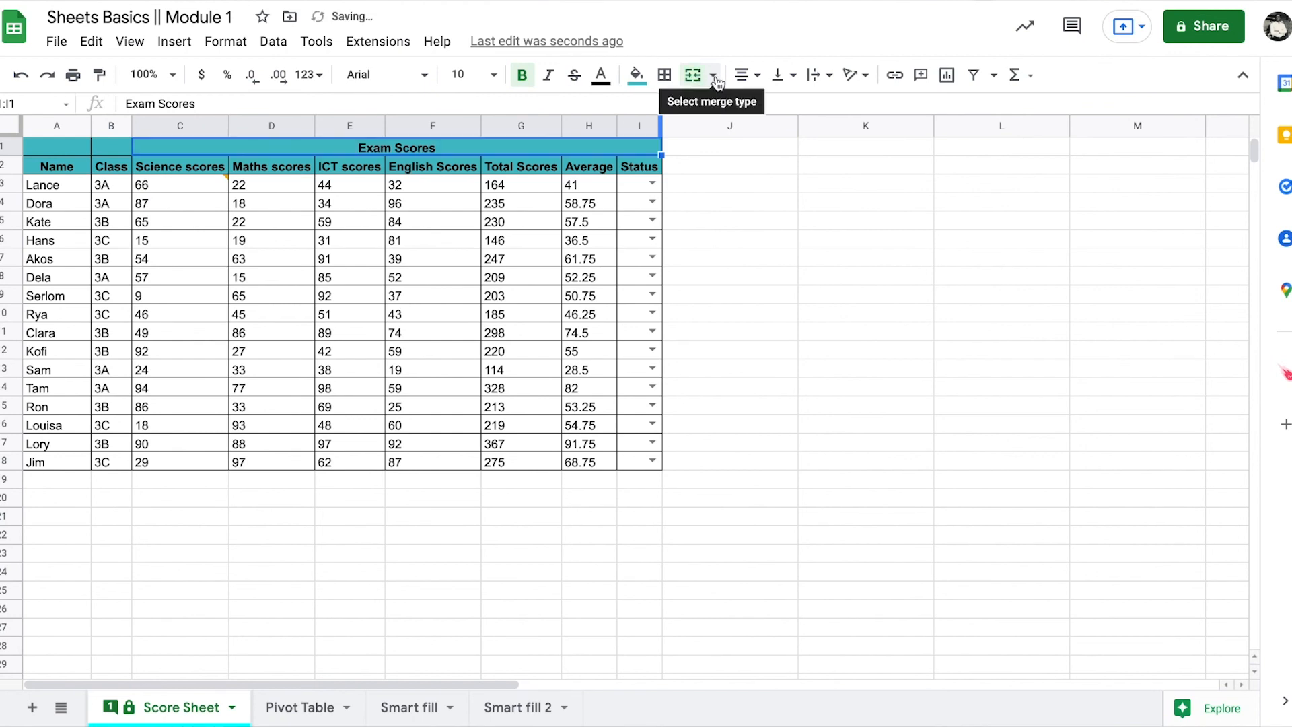
Review the available merge types and unmerge the Exam Scores heading in C1:I1.
click(712, 76)
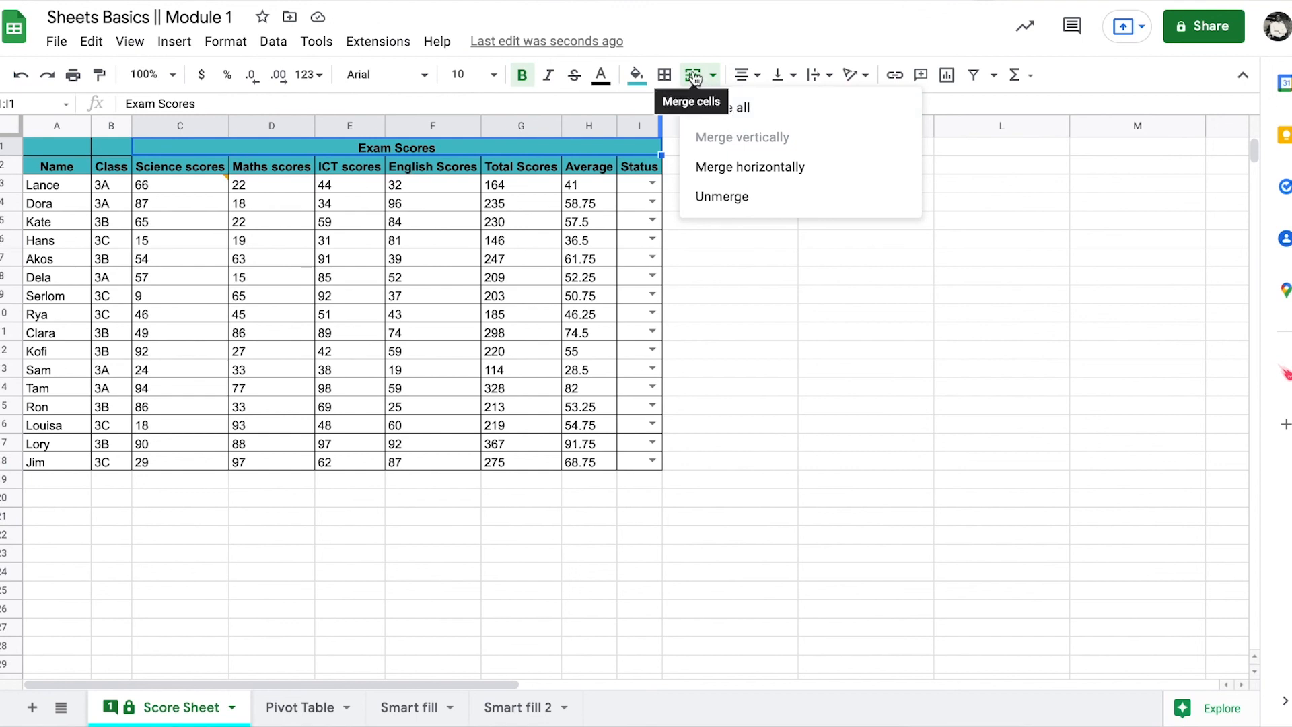
click(715, 265)
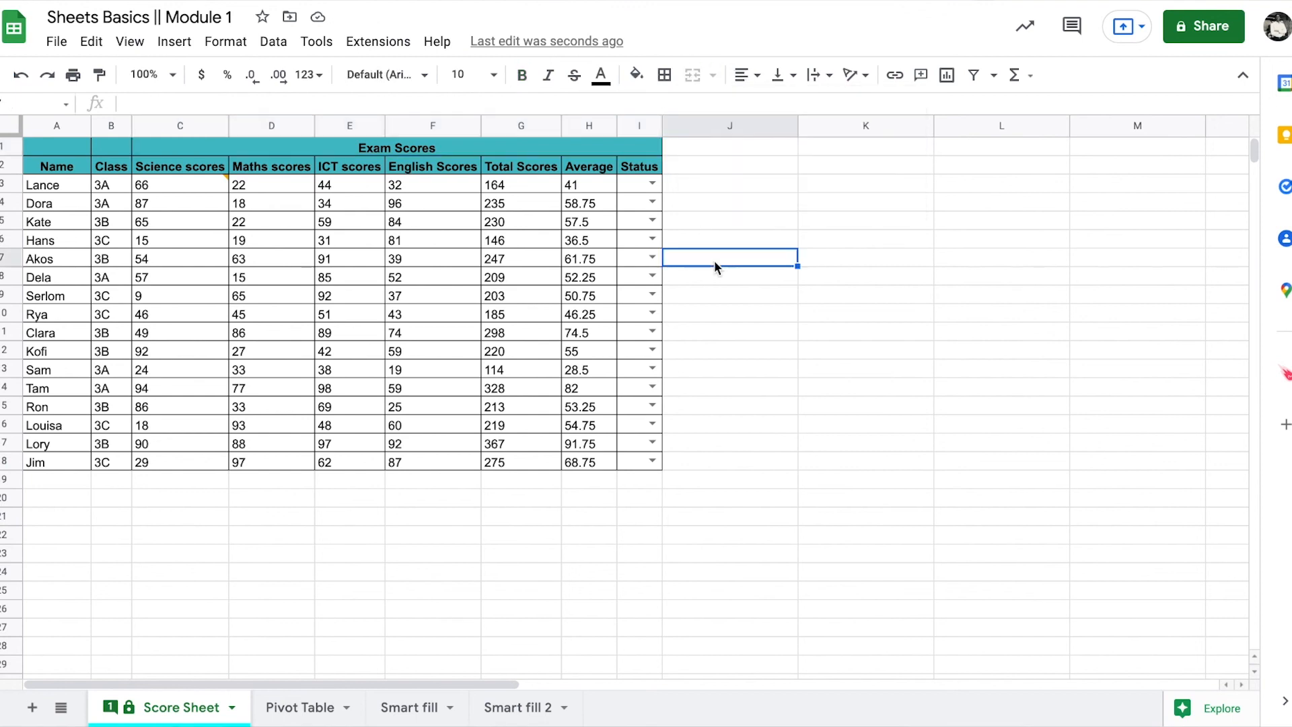
click(495, 149)
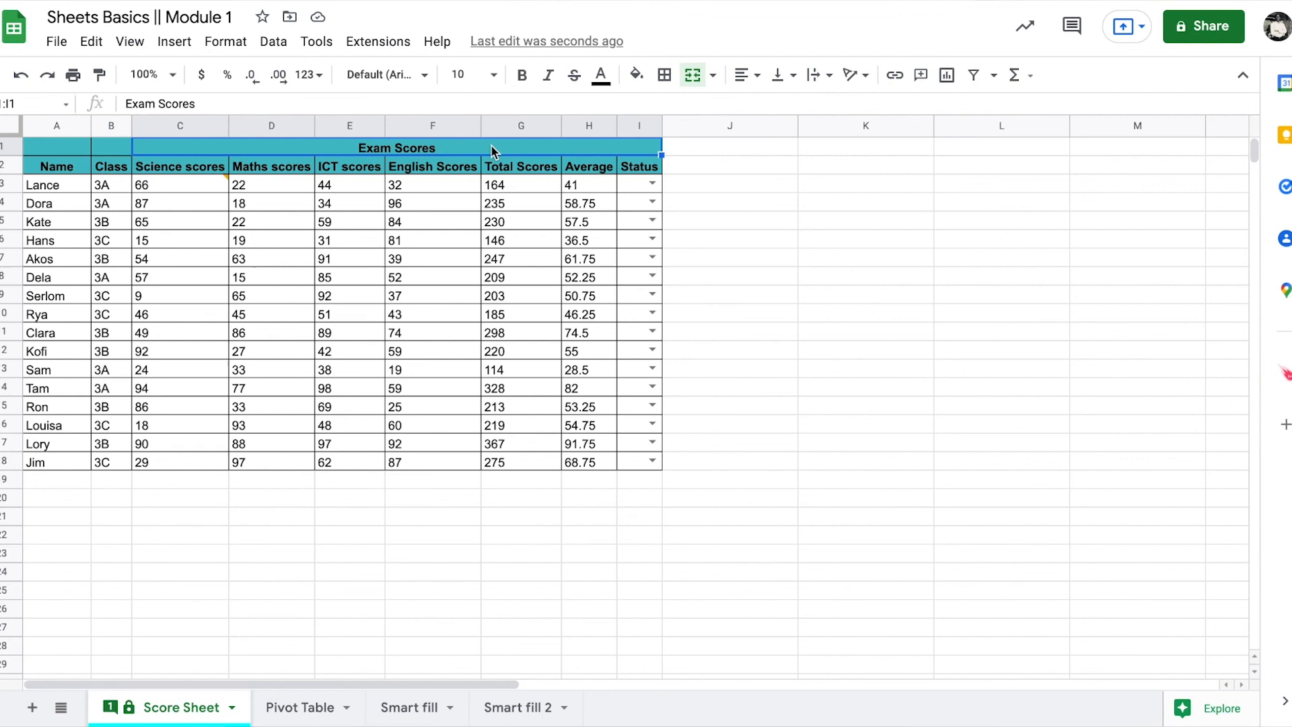
click(693, 78)
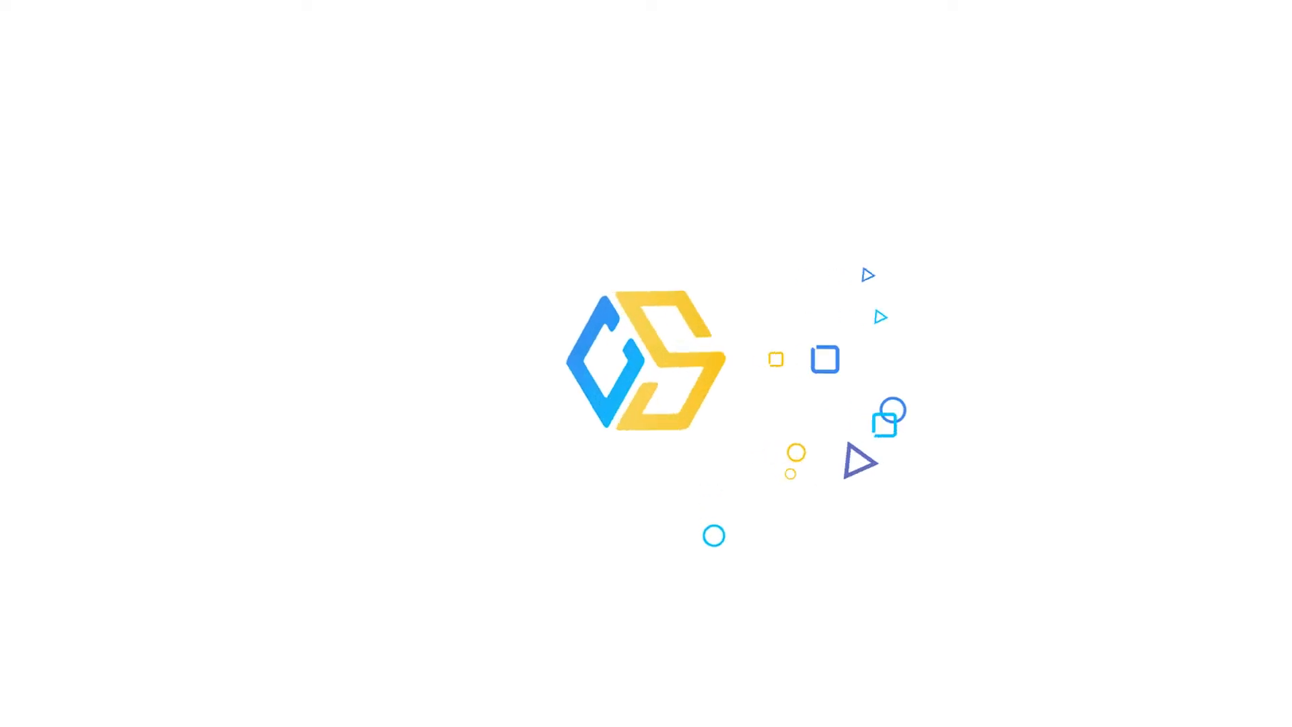